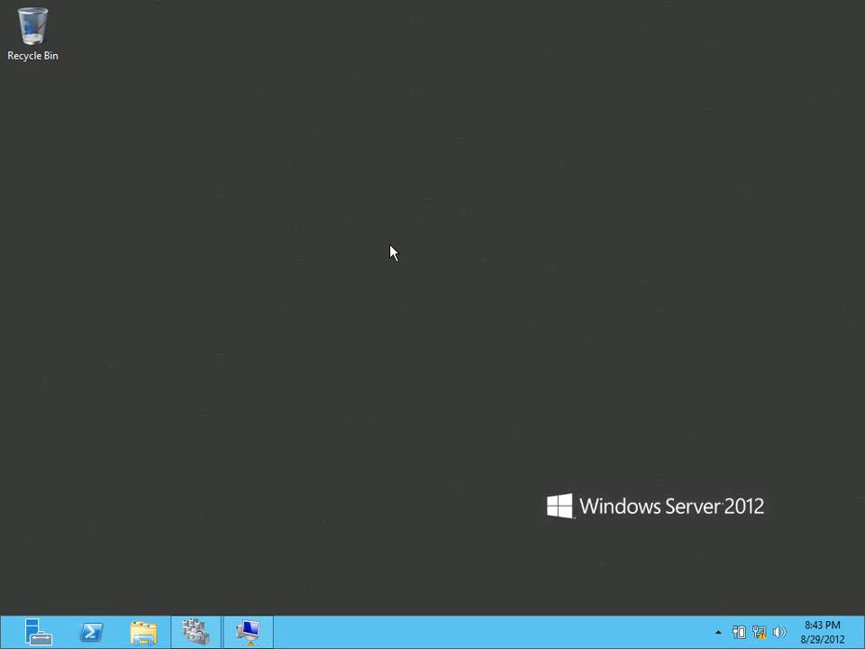
Switch to Failover Cluster Manager, examine the roles offered for high availability, including iSCSI Target Server, and cancel the role configuration.
click(195, 631)
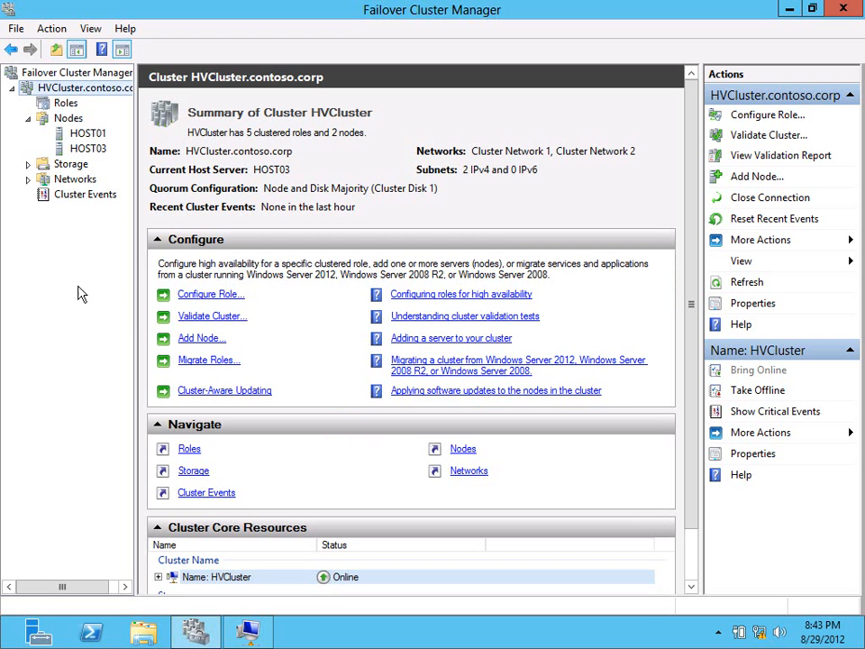
click(63, 104)
right_click(63, 102)
click(92, 111)
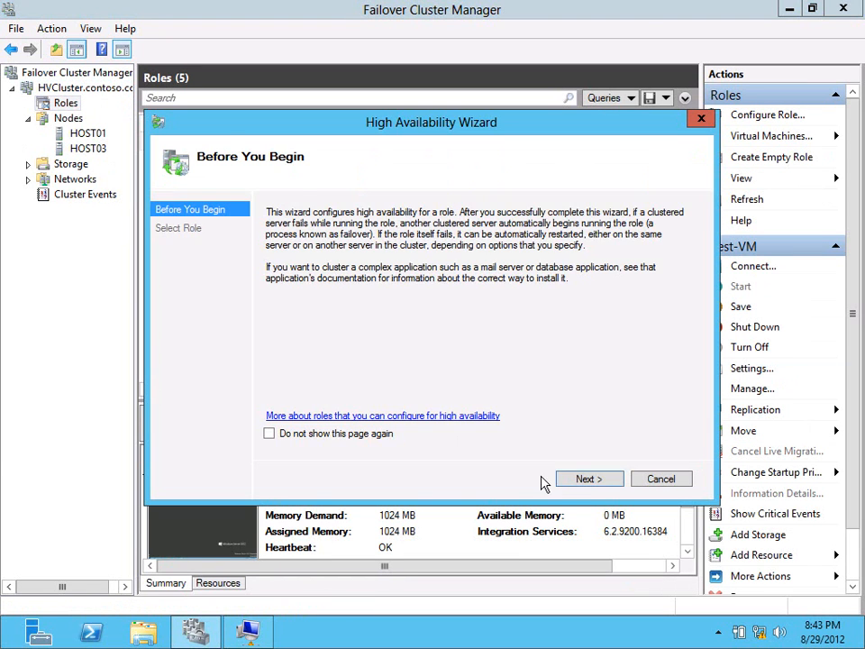
click(568, 479)
drag(510, 289, 510, 309)
click(329, 328)
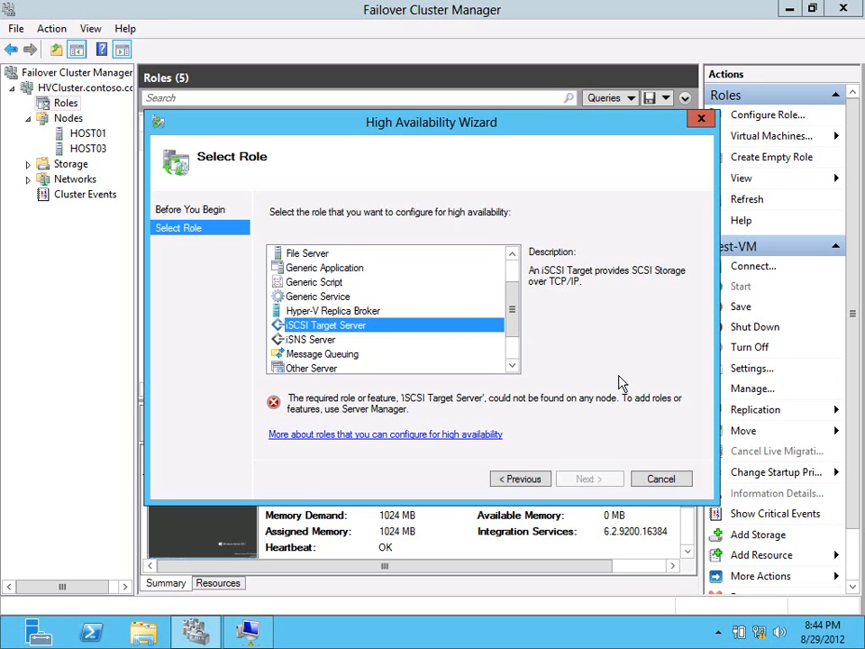
click(658, 480)
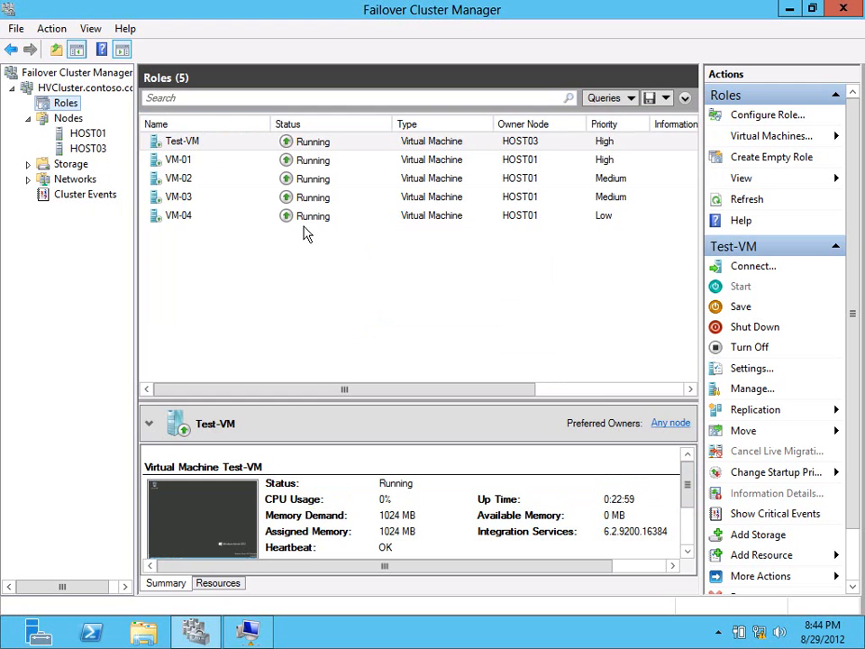
Start validating the HVCluster cluster, reviewing the storage disks offered, and choose to run only selected tests.
click(44, 87)
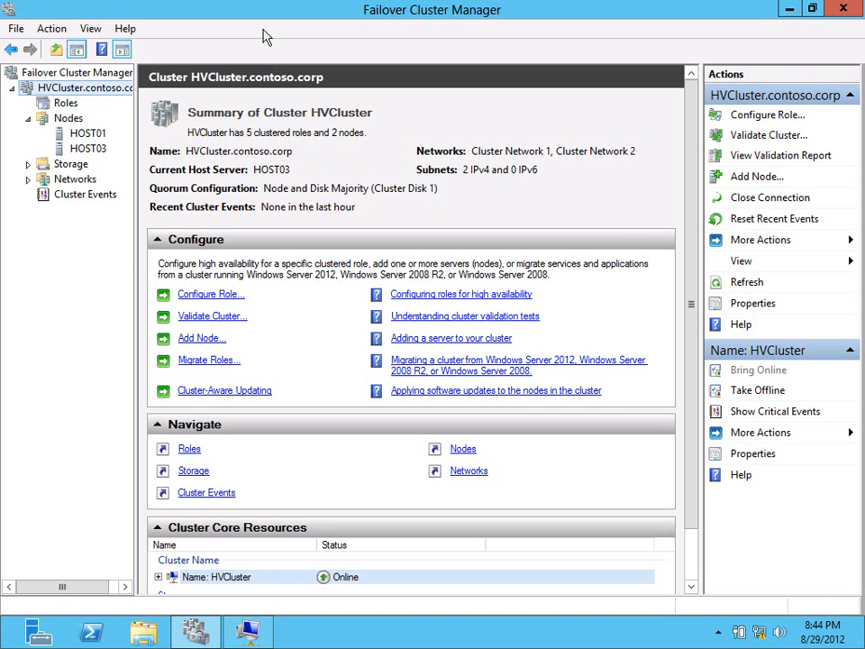
right_click(60, 86)
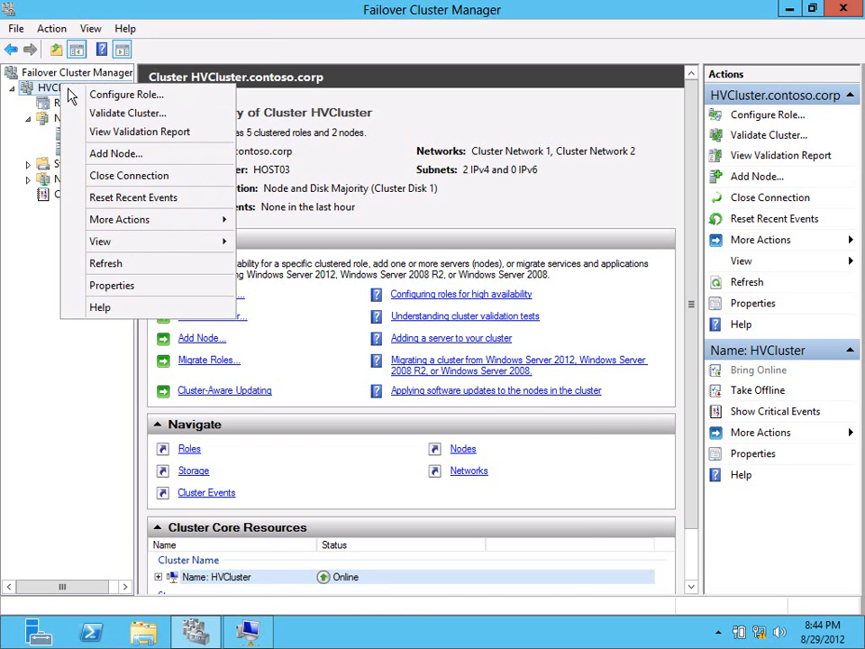
click(123, 115)
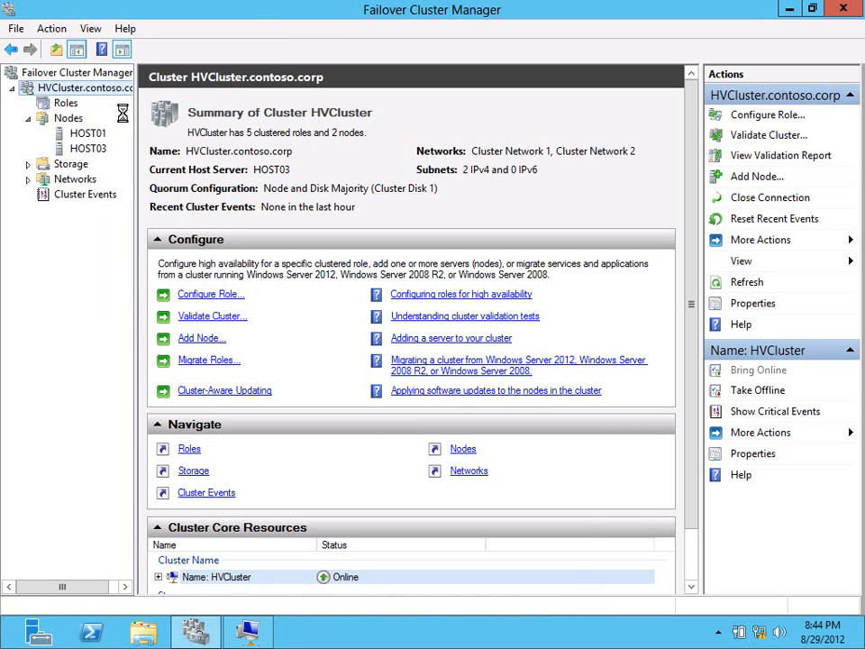
click(592, 478)
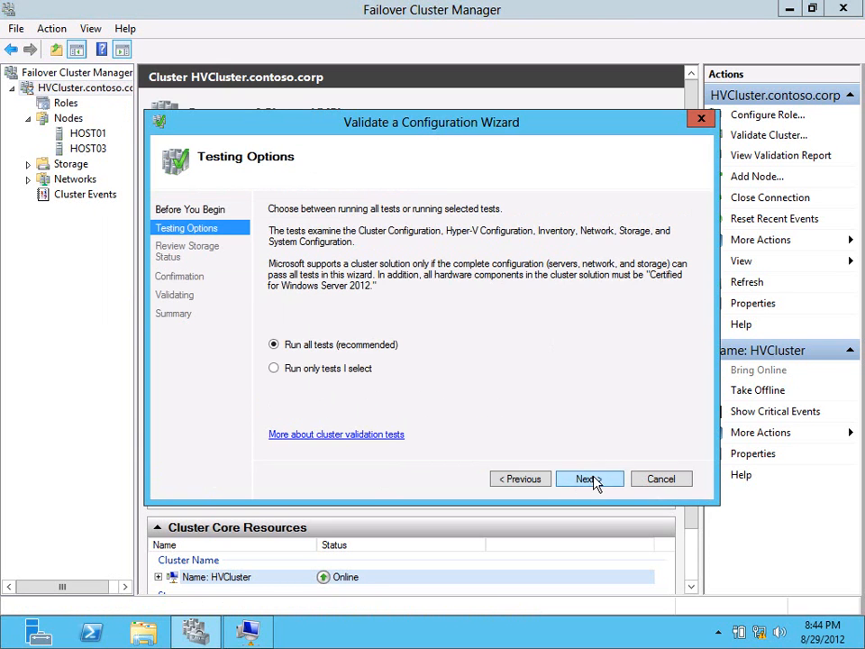
click(612, 479)
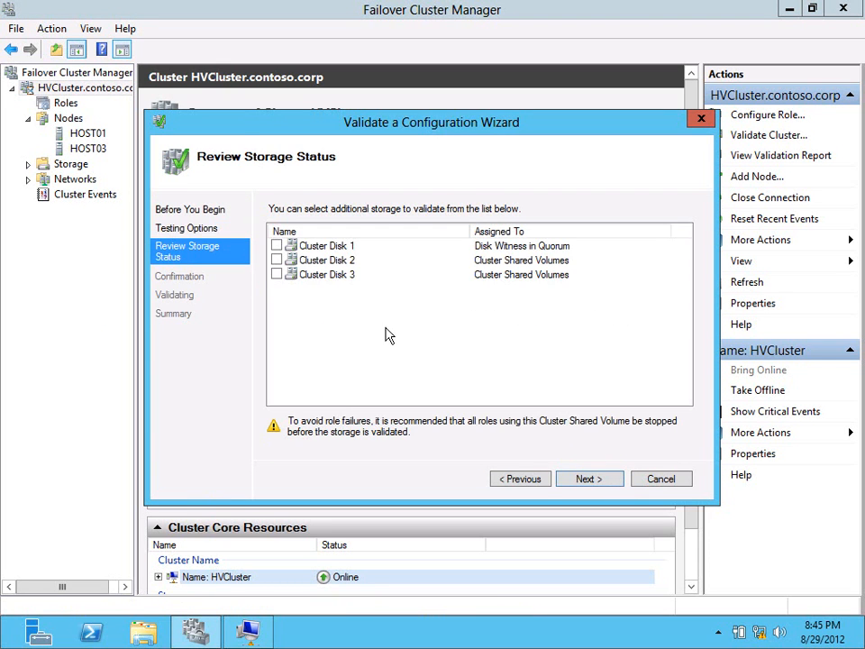
click(545, 478)
click(341, 373)
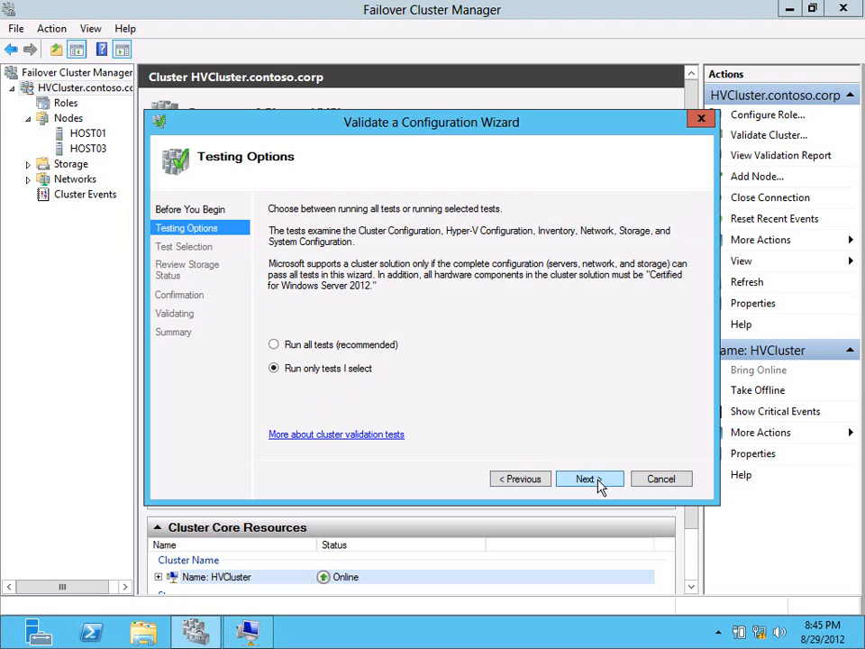
click(599, 482)
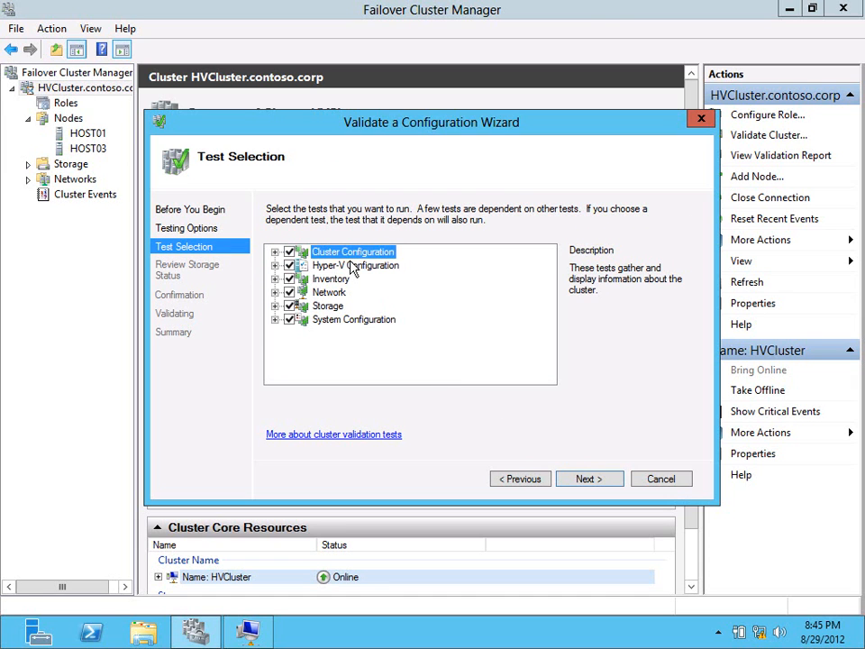
Examine the Hyper-V Configuration validation tests, including Validate Matching Processor Manufacturers, and cancel the cluster validation.
click(312, 265)
click(274, 266)
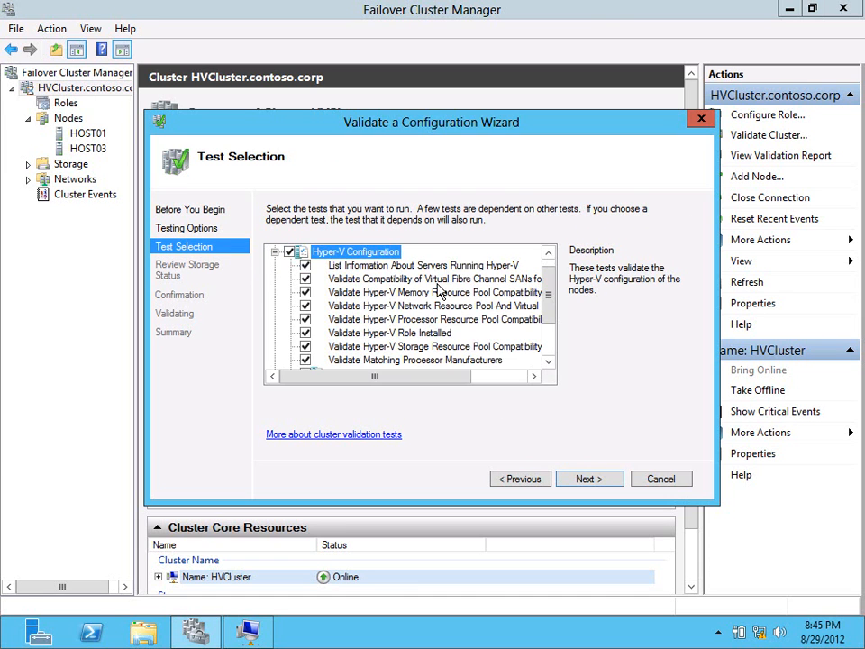
mouse_move(557, 304)
mouse_down()
mouse_move(553, 324)
mouse_move(550, 297)
mouse_up()
click(427, 360)
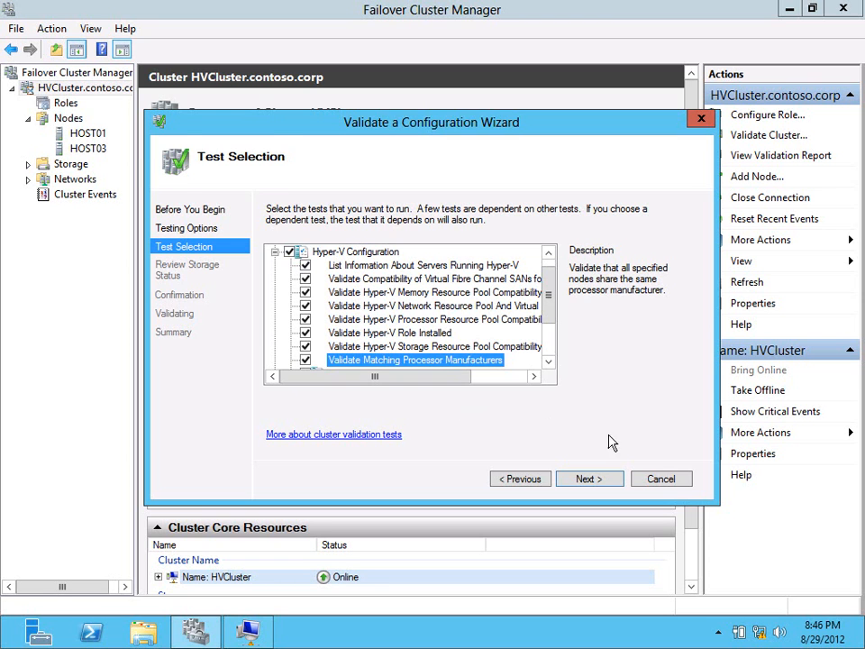
click(662, 477)
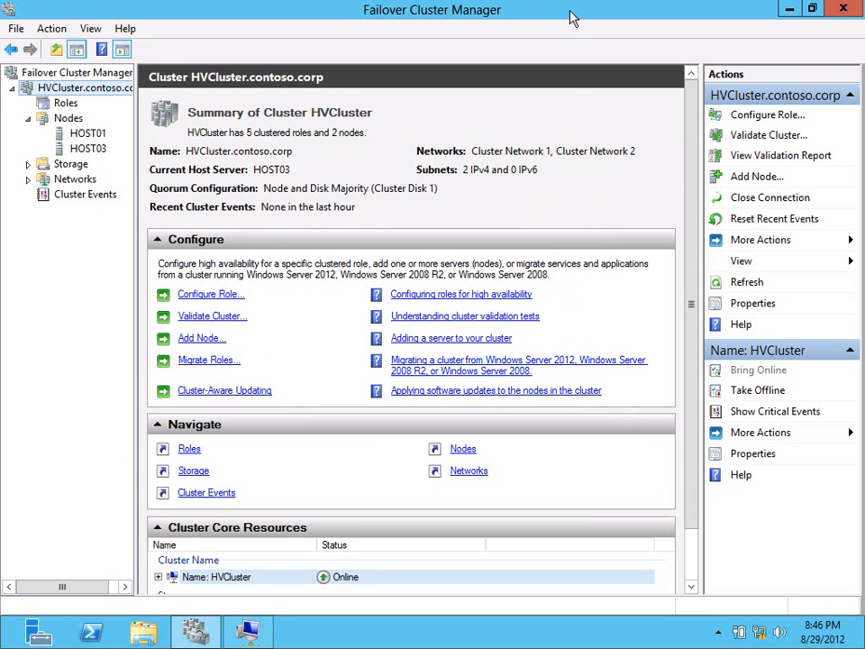
Review the cluster's roles and compare the virtual machines running on nodes HOST01 and HOST03.
click(61, 104)
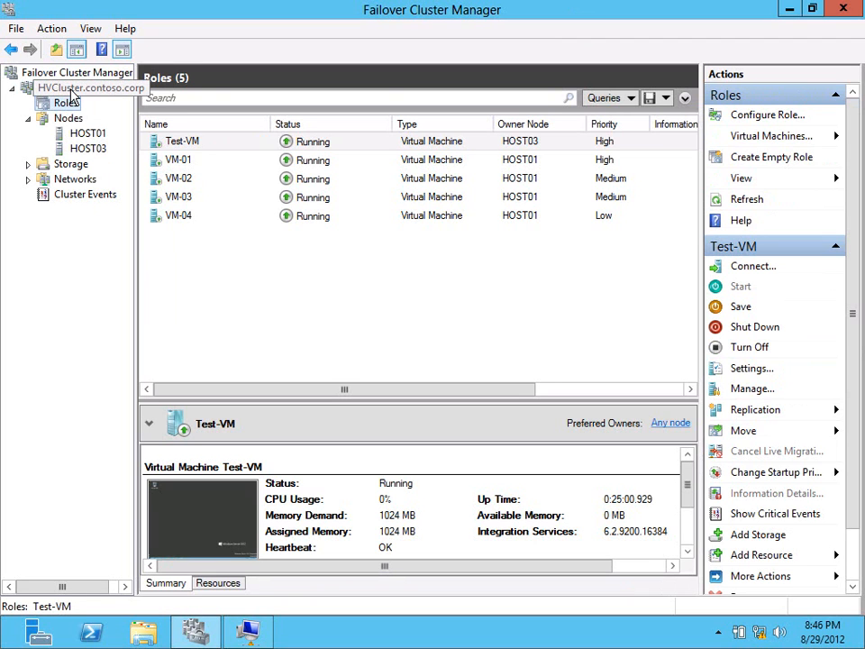
click(83, 135)
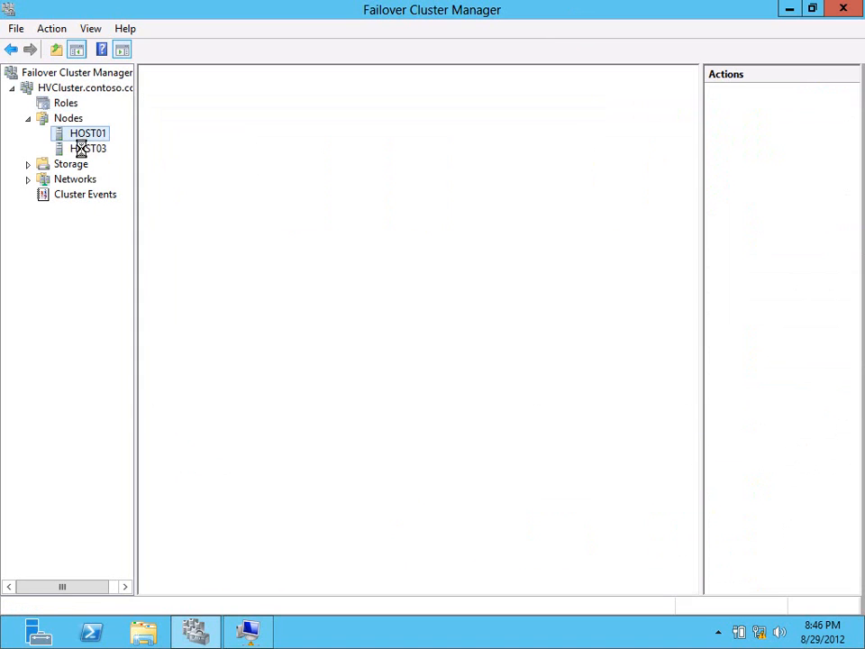
click(82, 150)
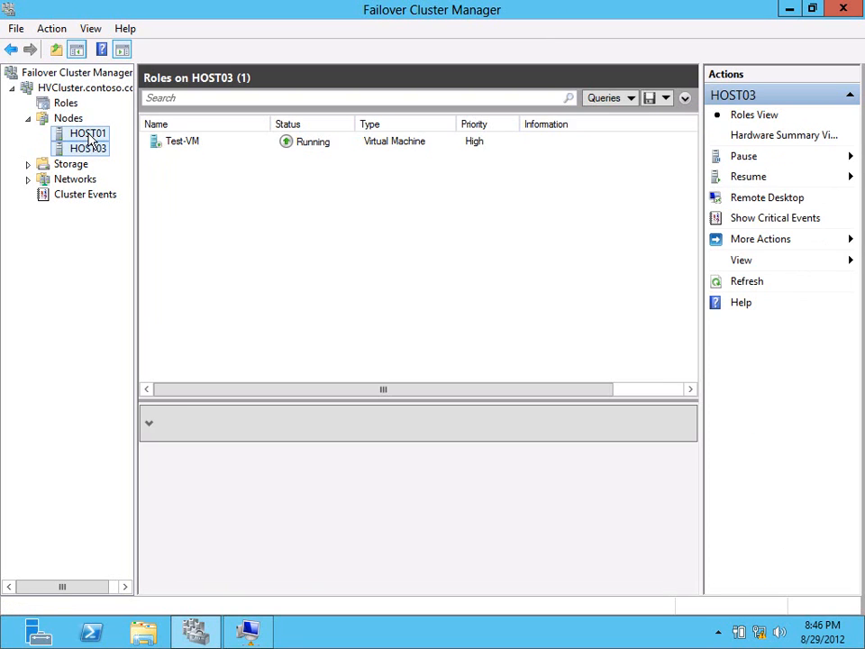
click(88, 136)
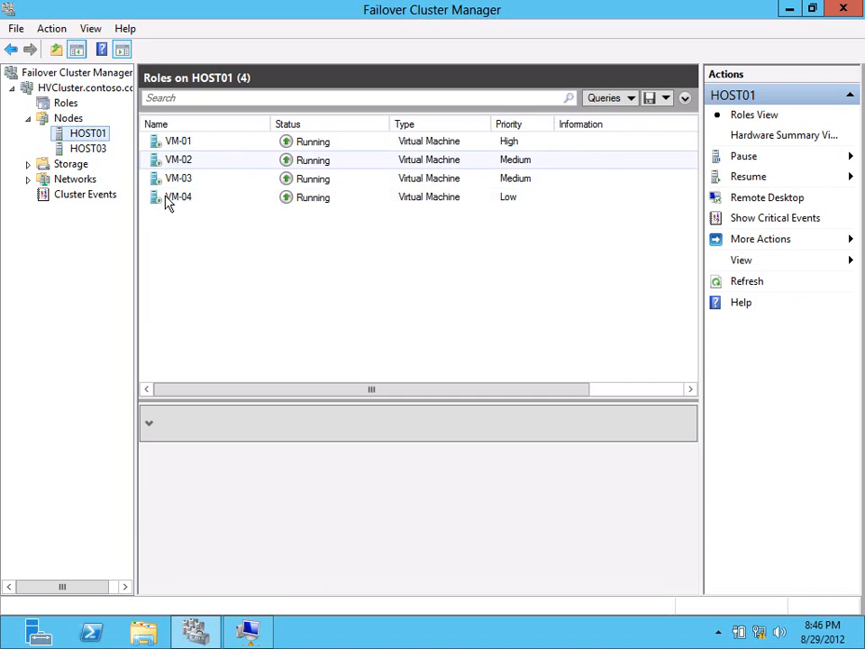
click(85, 150)
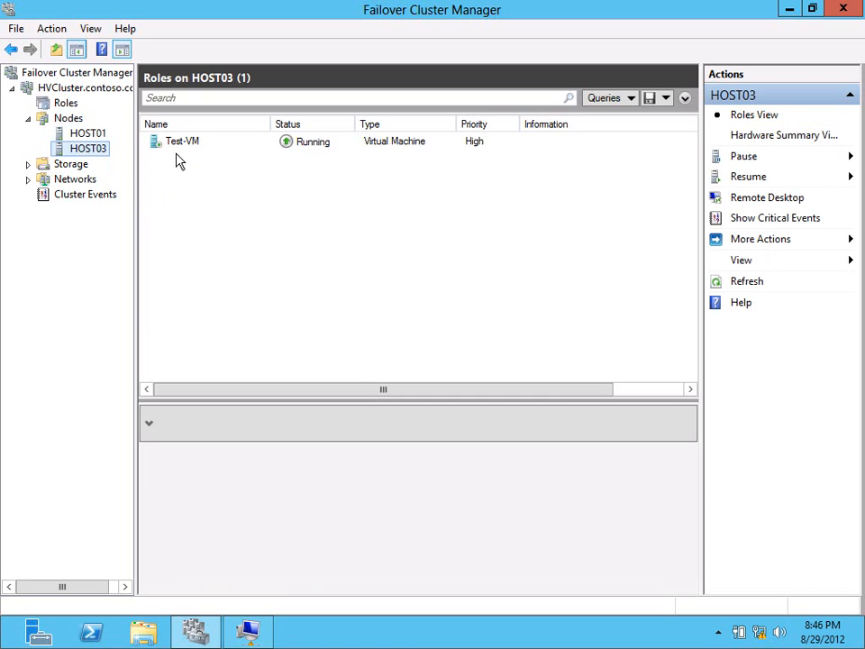
Examine the startup priority options available for Test-VM in the cluster's roles without changing the priority.
click(65, 104)
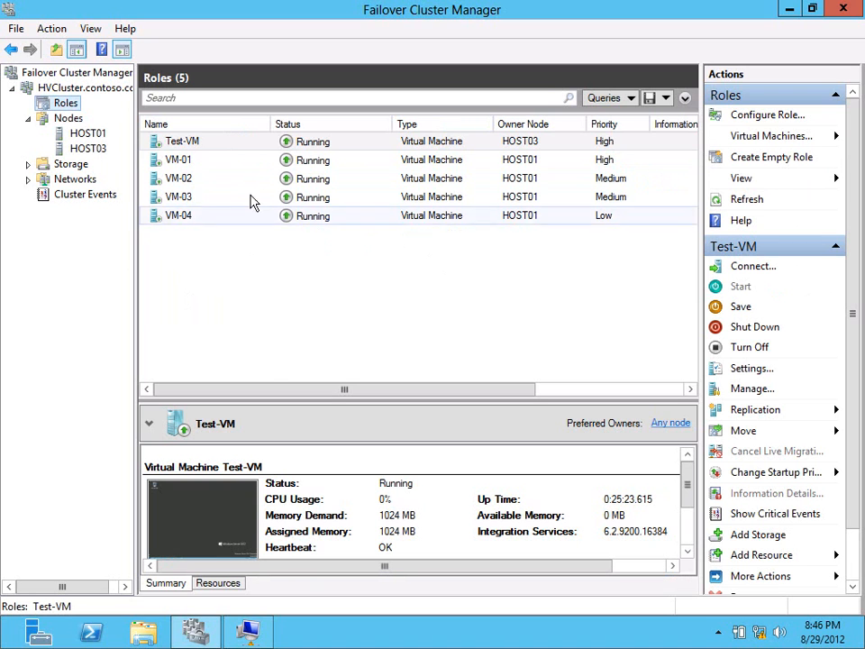
right_click(248, 147)
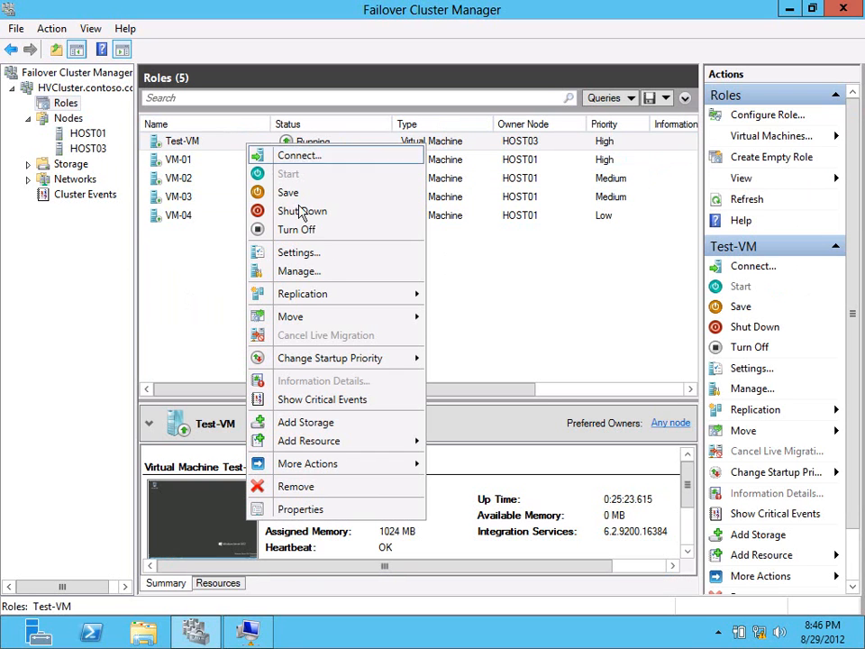
mouse_move(373, 363)
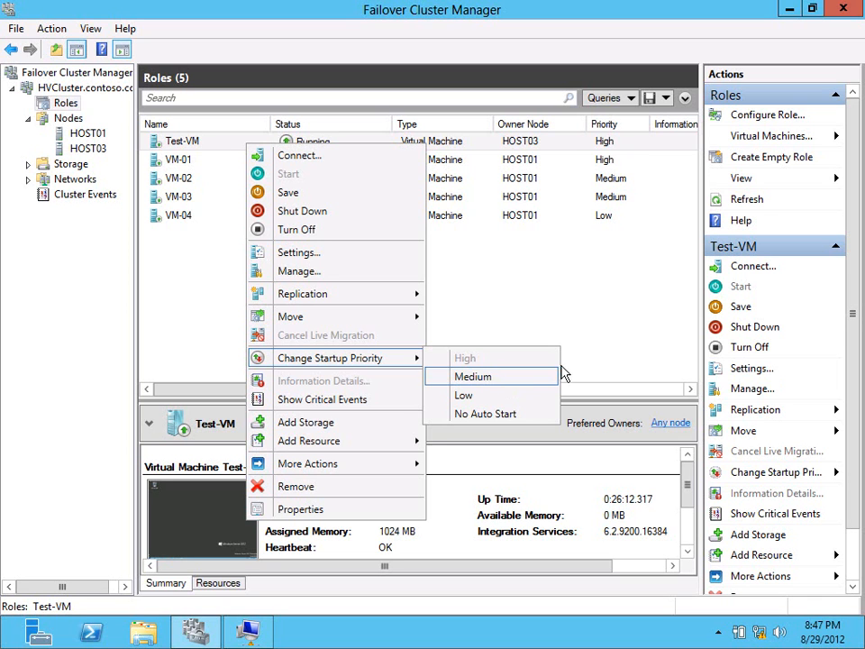
click(635, 318)
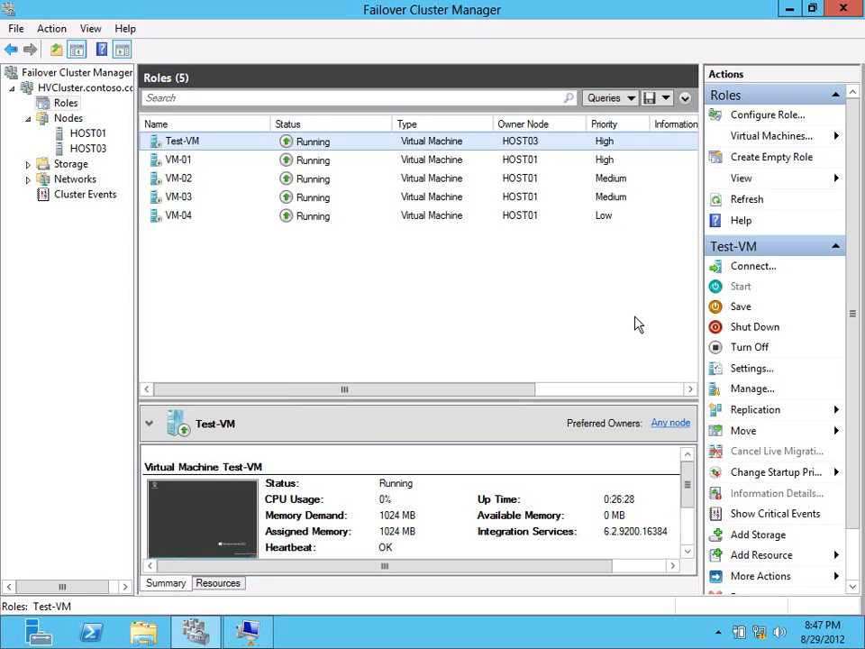
right_click(268, 146)
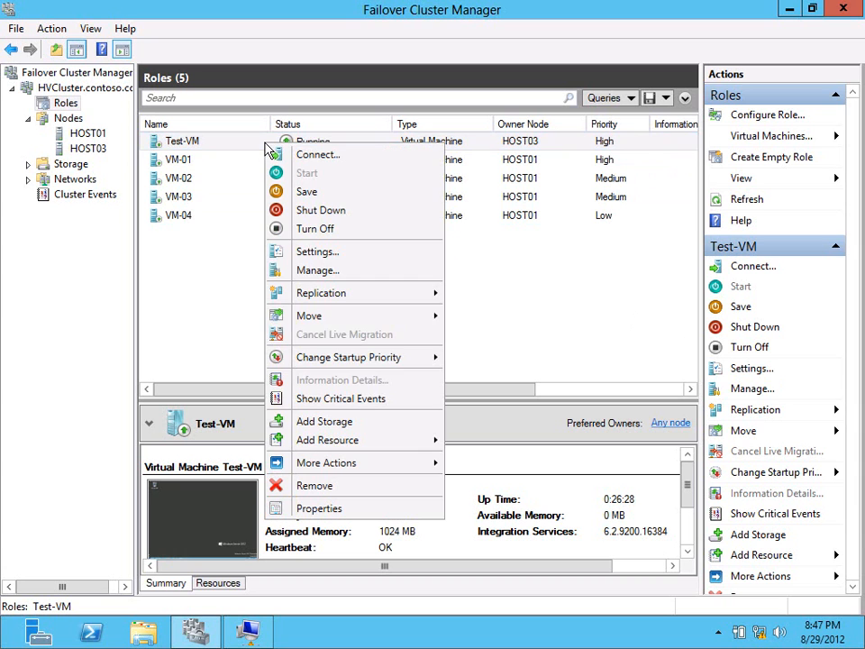
mouse_move(350, 360)
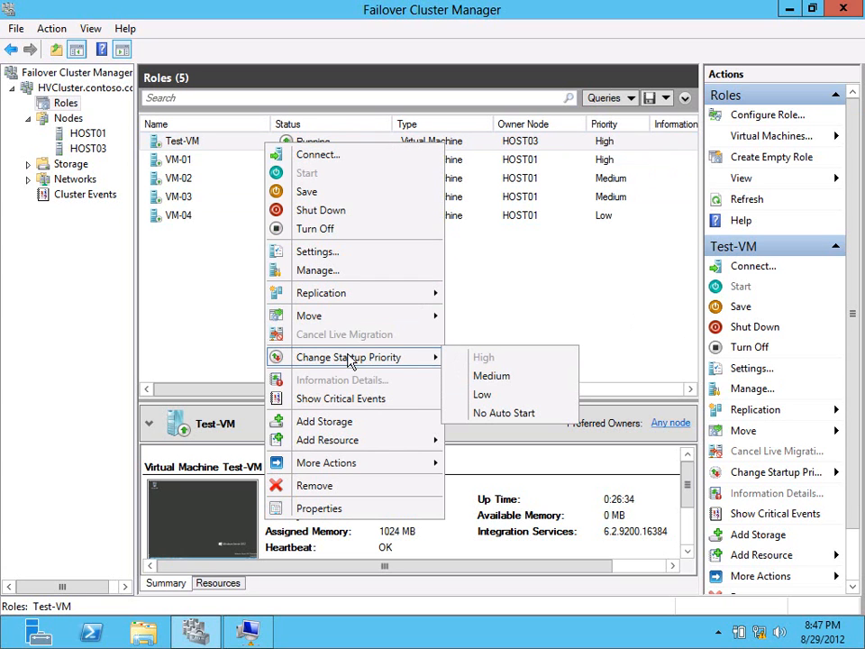
click(210, 282)
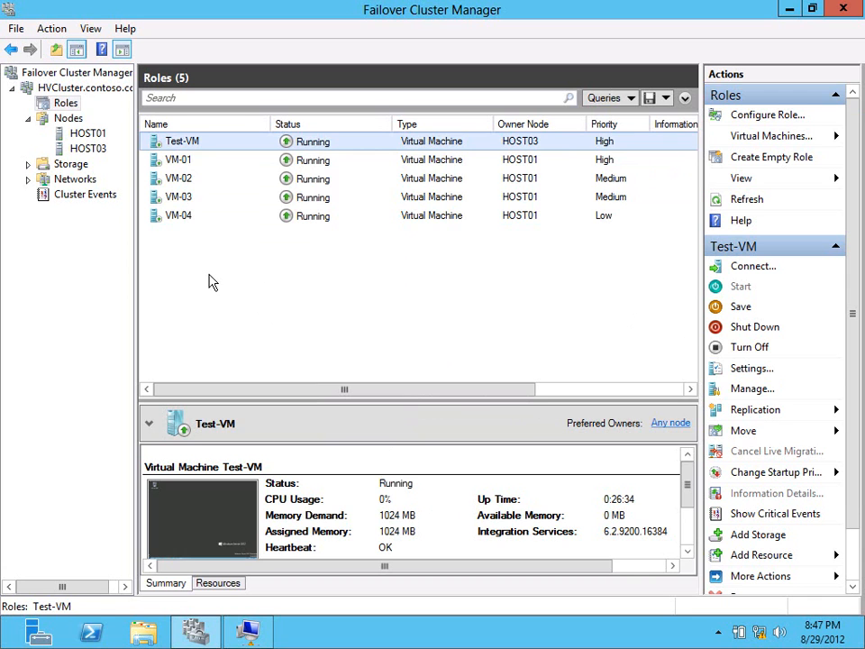
Select the virtual machine roles VM-01 through VM-04 together in the cluster's role list.
key(Down)
key(shift+Down)
key(shift+Down)
key(shift+Down)
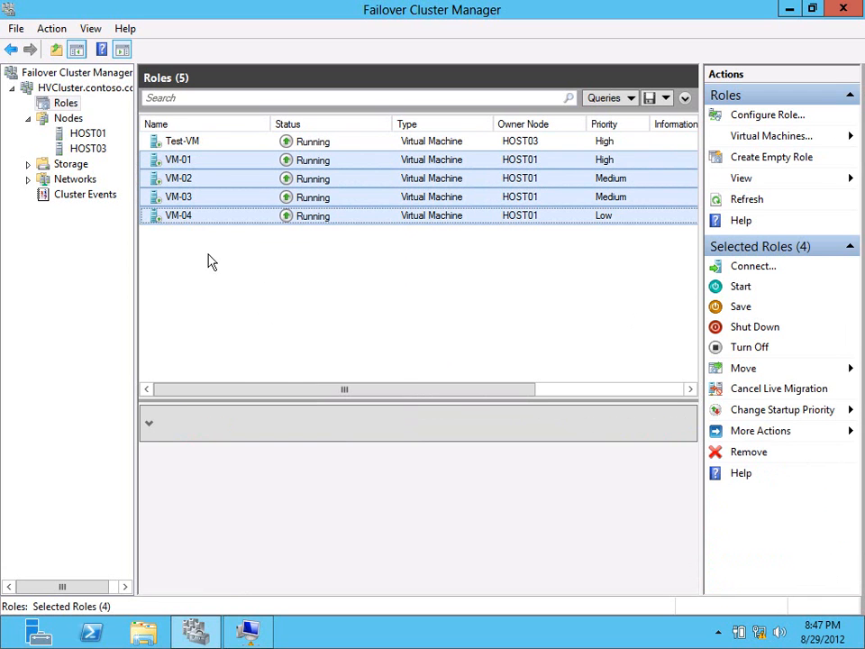
Examine the destination nodes for live migrating the selected virtual machines, pick HOST03, and cancel the move.
right_click(228, 185)
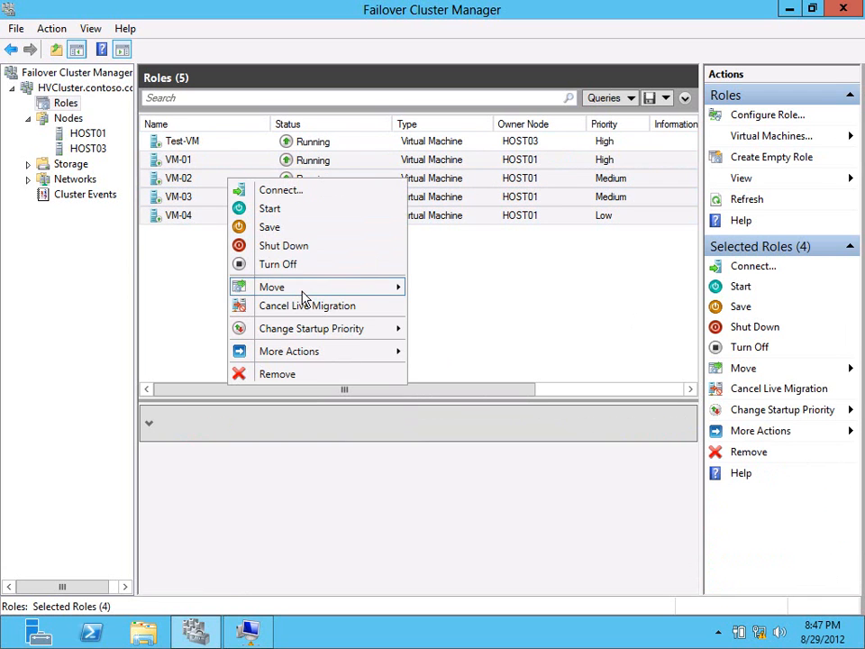
mouse_move(303, 298)
mouse_move(424, 293)
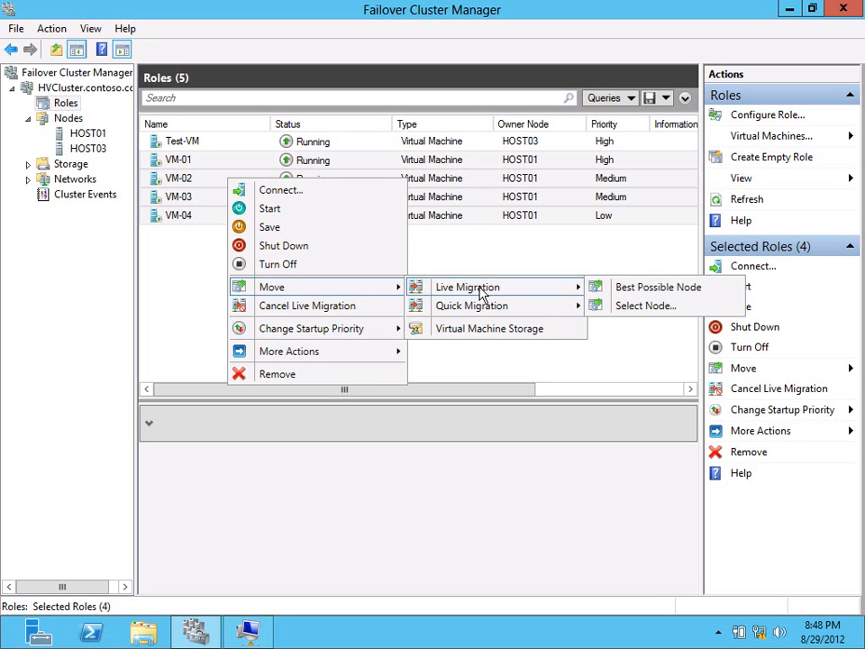
click(688, 312)
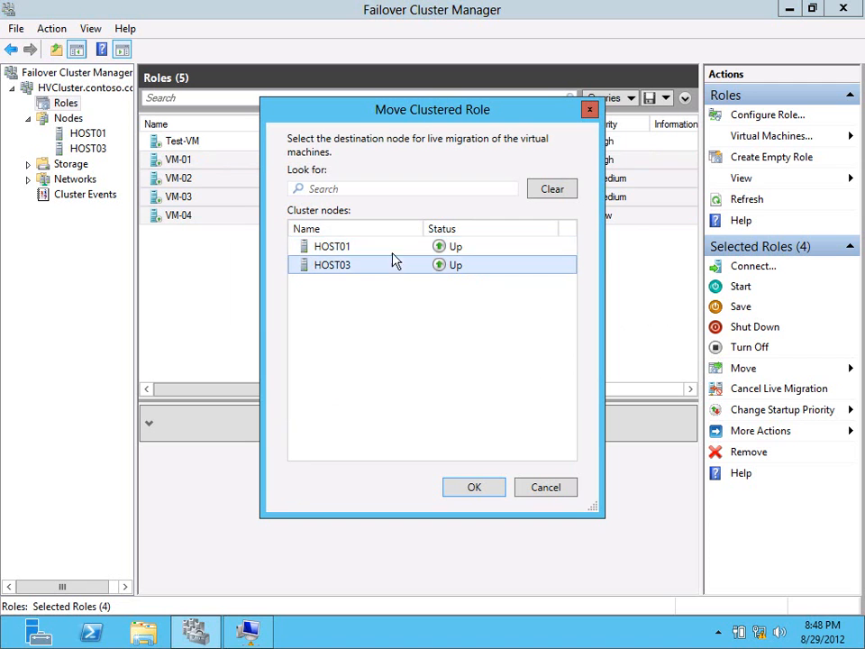
click(401, 268)
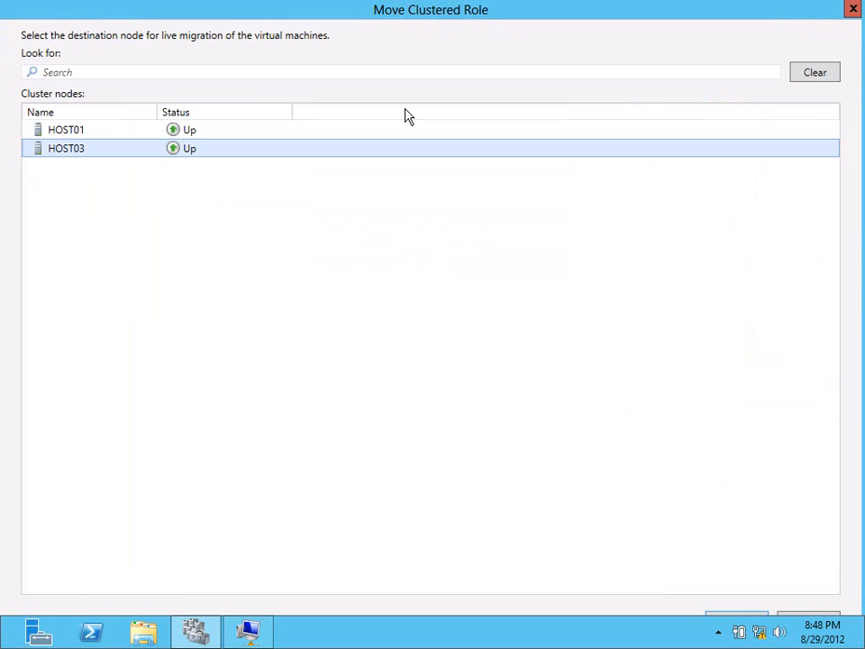
double_click(405, 110)
double_click(453, 36)
drag(453, 111, 262, 106)
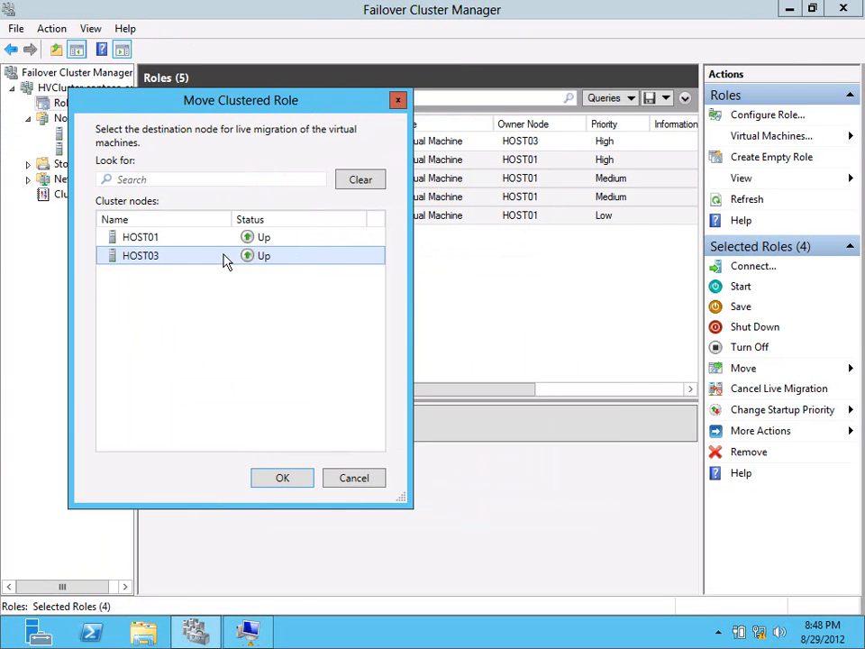
click(351, 477)
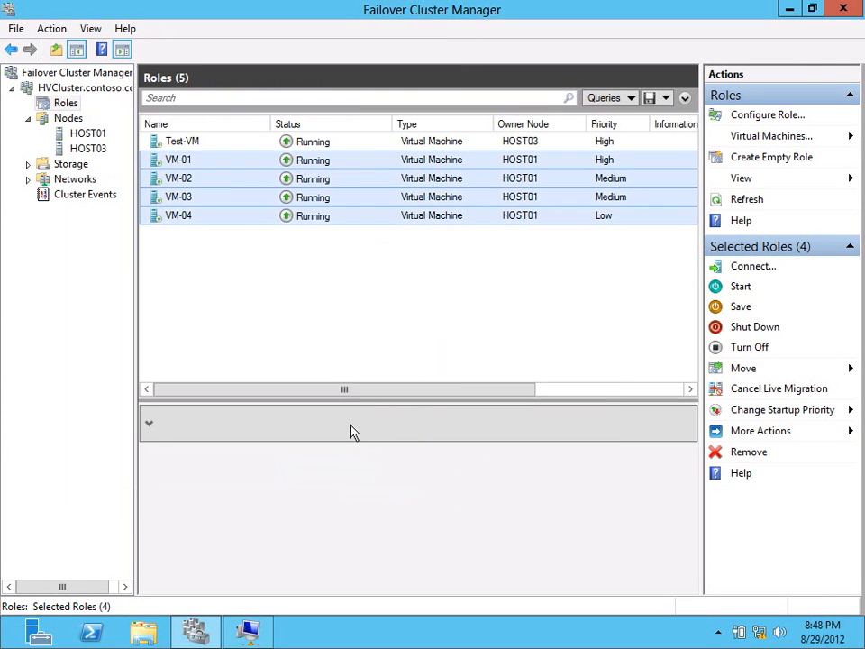
Live migrate VM-01 through VM-04 to the best possible node and follow their migration progress in the role list.
right_click(379, 195)
mouse_move(485, 304)
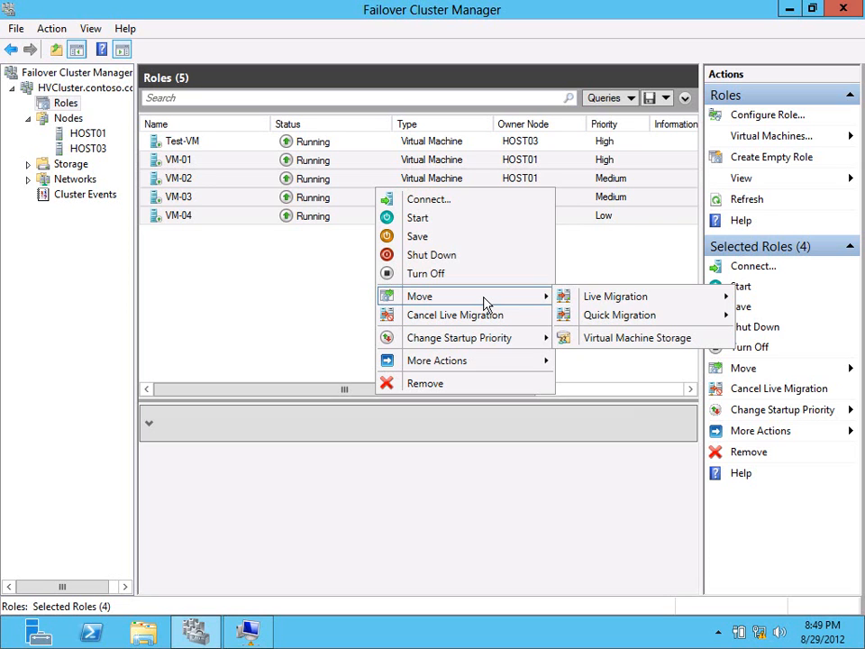
mouse_move(618, 305)
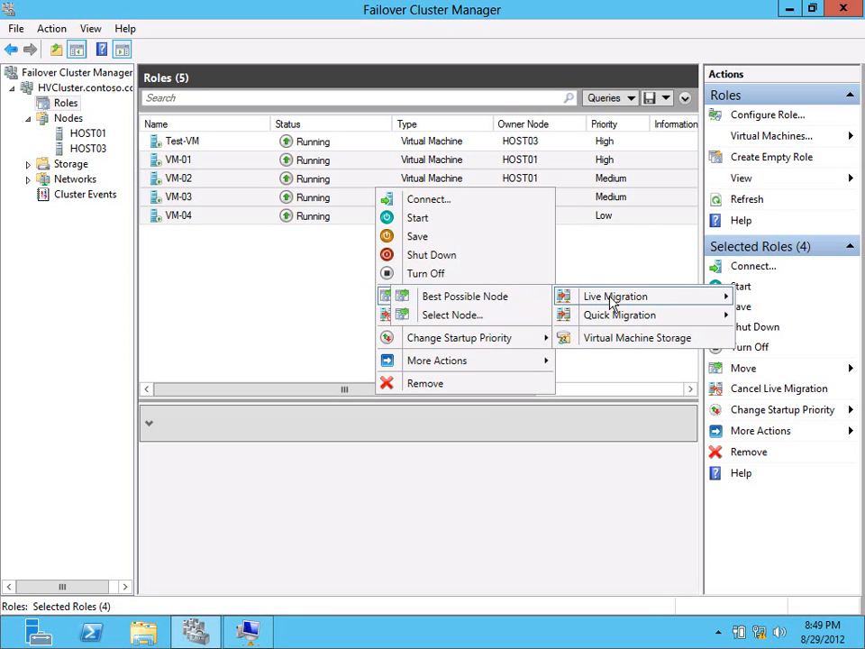
click(522, 300)
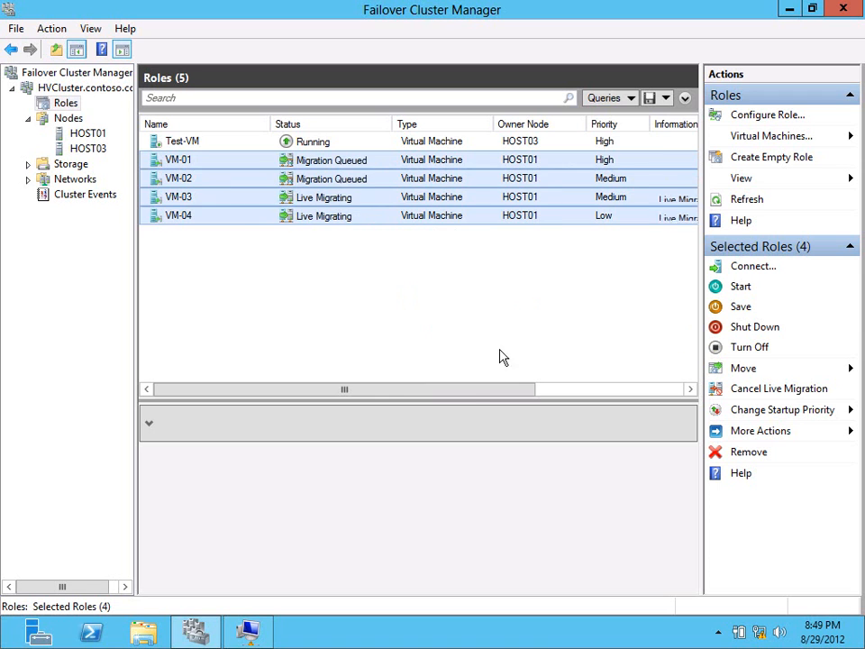
drag(477, 399, 576, 395)
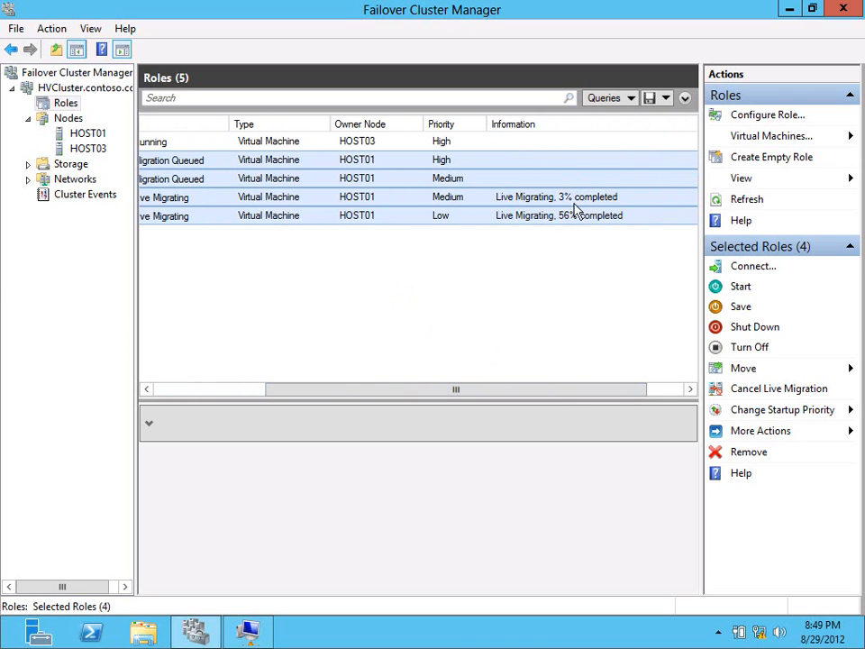
drag(556, 391, 534, 388)
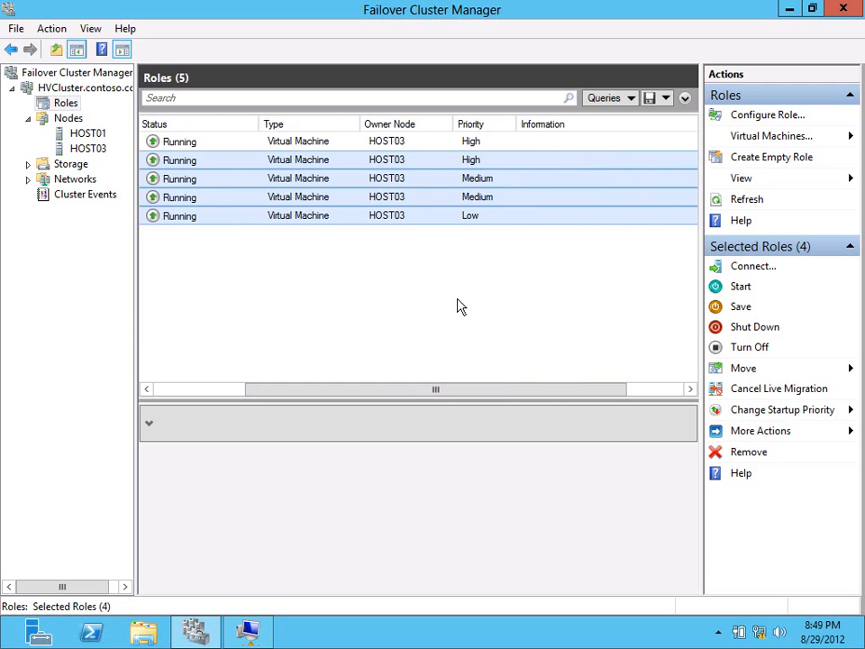
drag(548, 393, 409, 378)
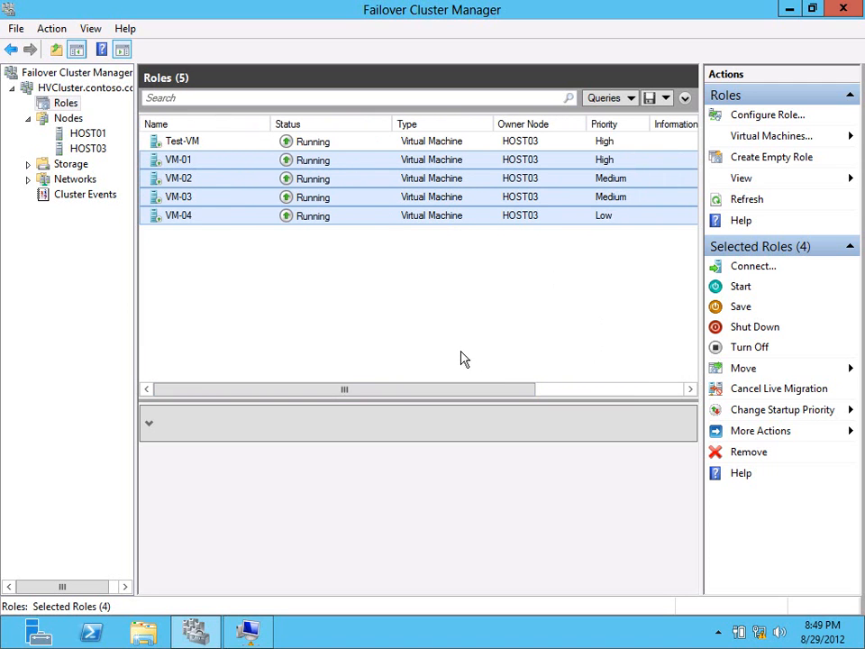
Live migrate VM-01 through VM-04 off HOST03, again letting the cluster choose the best possible node.
right_click(365, 176)
mouse_move(411, 281)
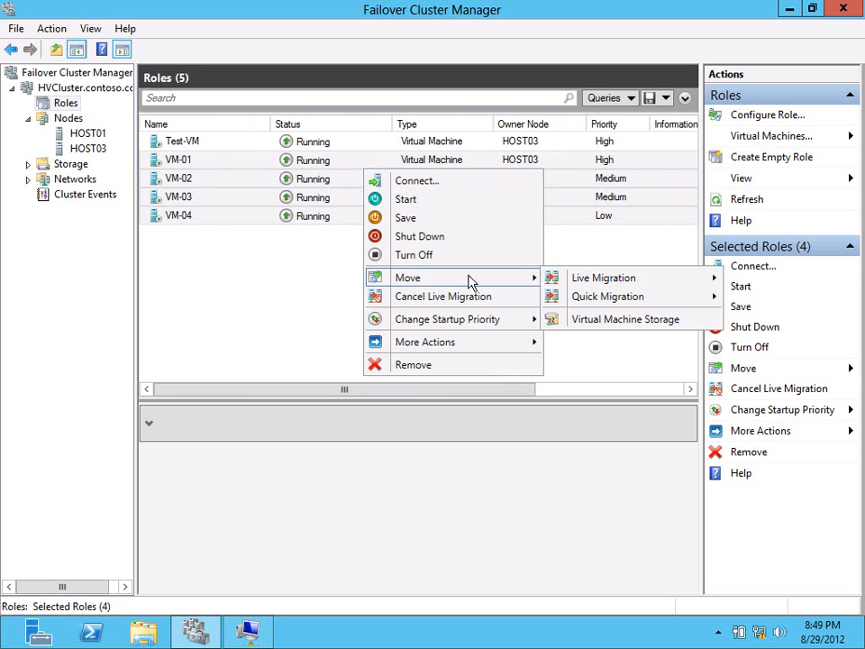
mouse_move(576, 279)
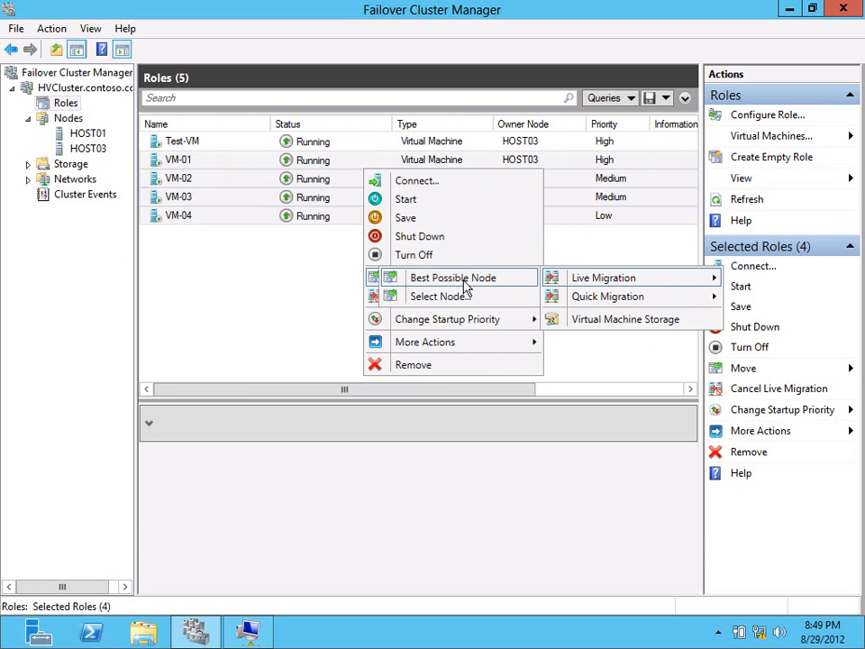
click(465, 280)
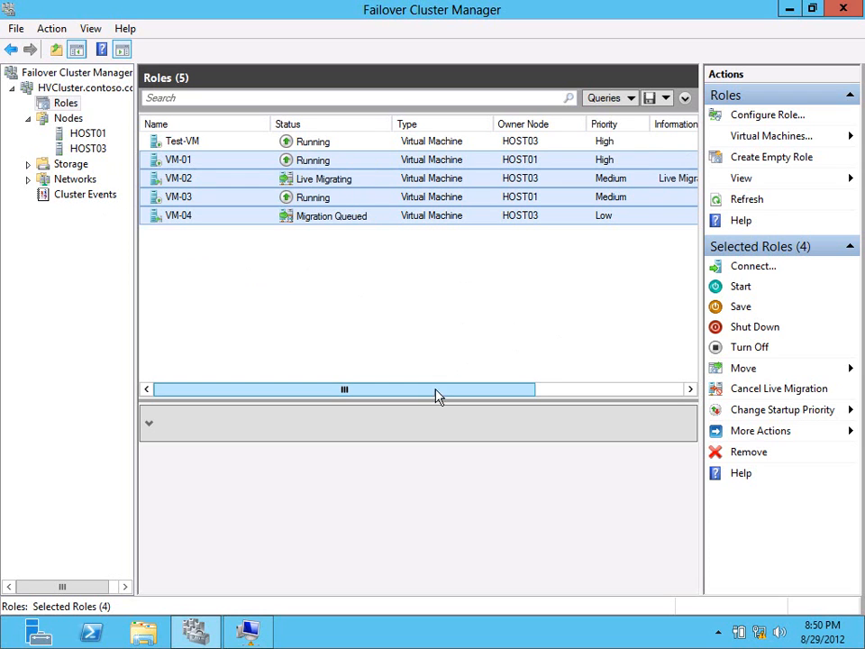
drag(438, 394, 341, 344)
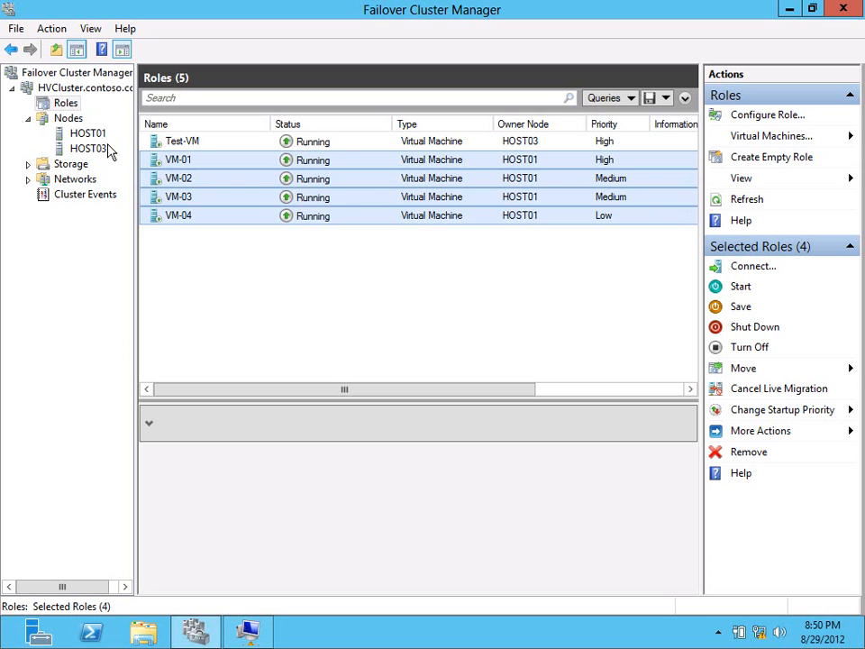
Pause node HOST01 and drain its roles to the other cluster node.
click(87, 135)
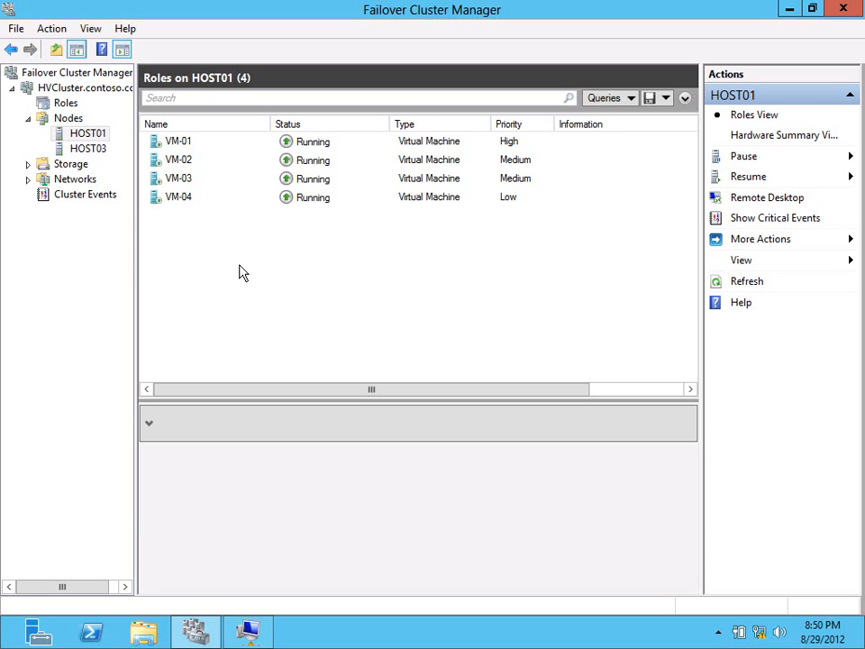
right_click(93, 137)
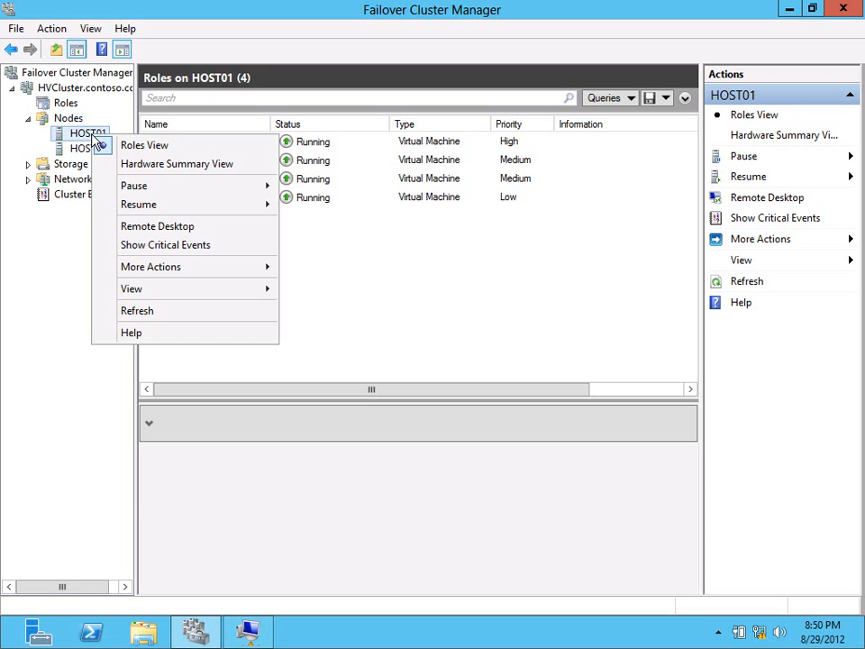
mouse_move(145, 189)
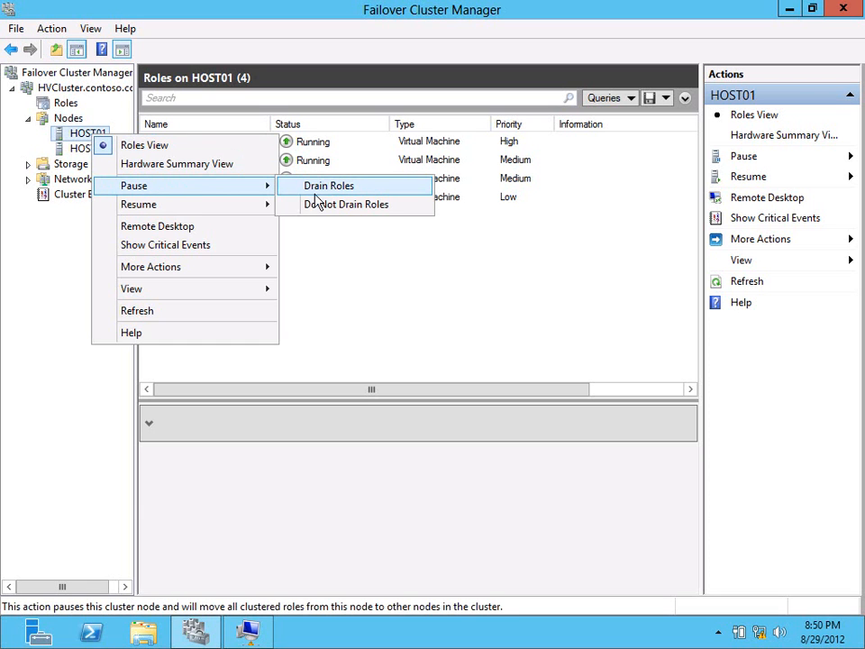
click(369, 187)
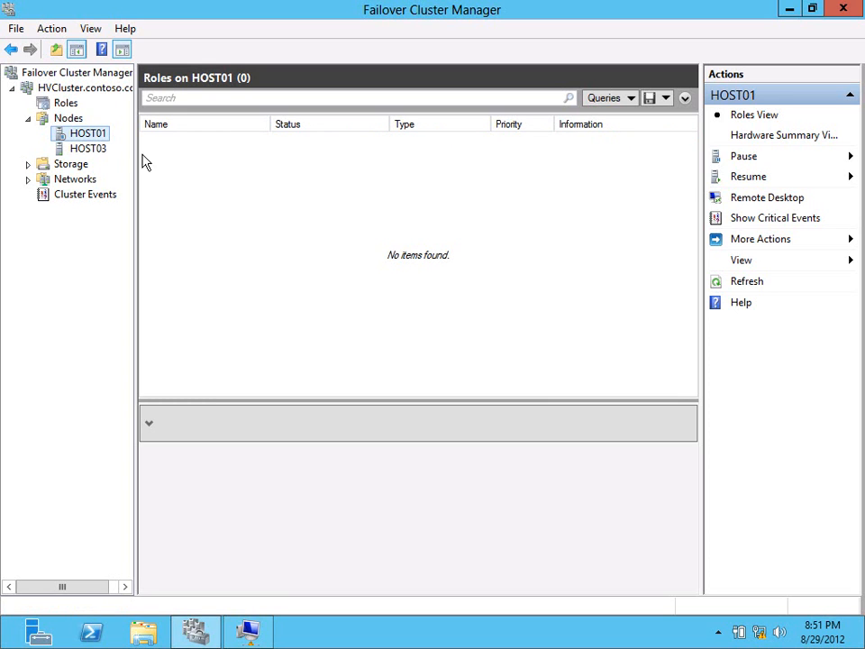
Resume node HOST01 and fail its drained roles back to it.
right_click(80, 137)
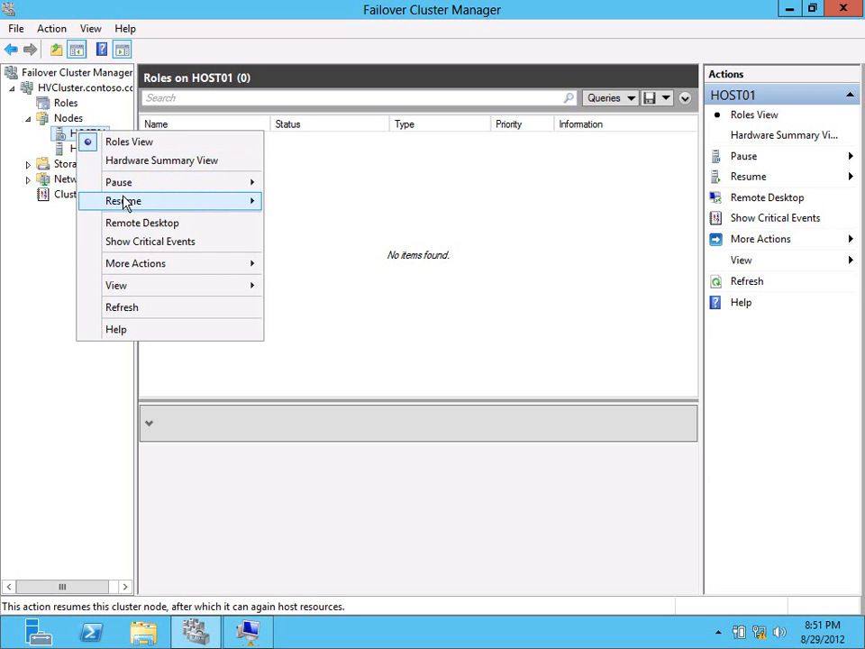
mouse_move(126, 203)
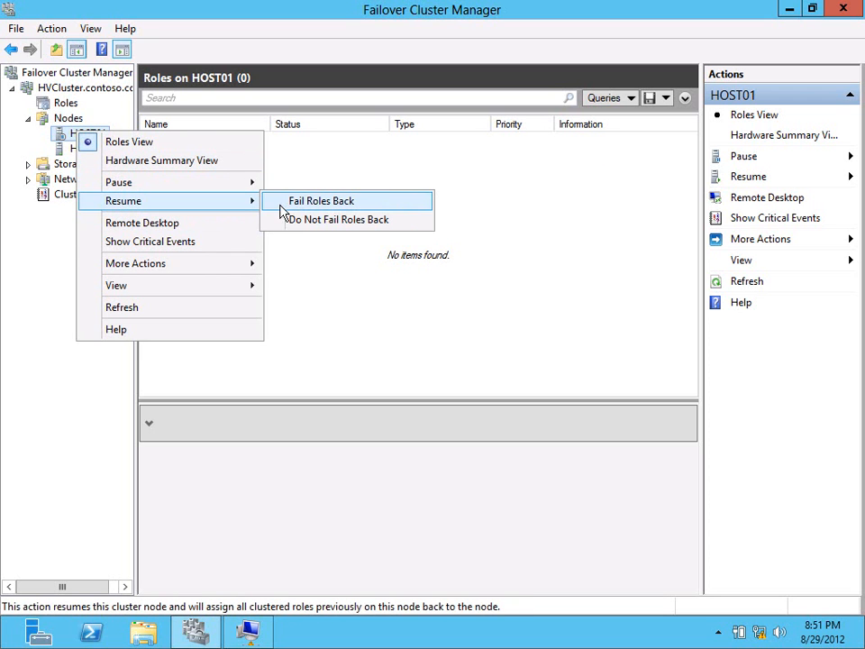
click(386, 207)
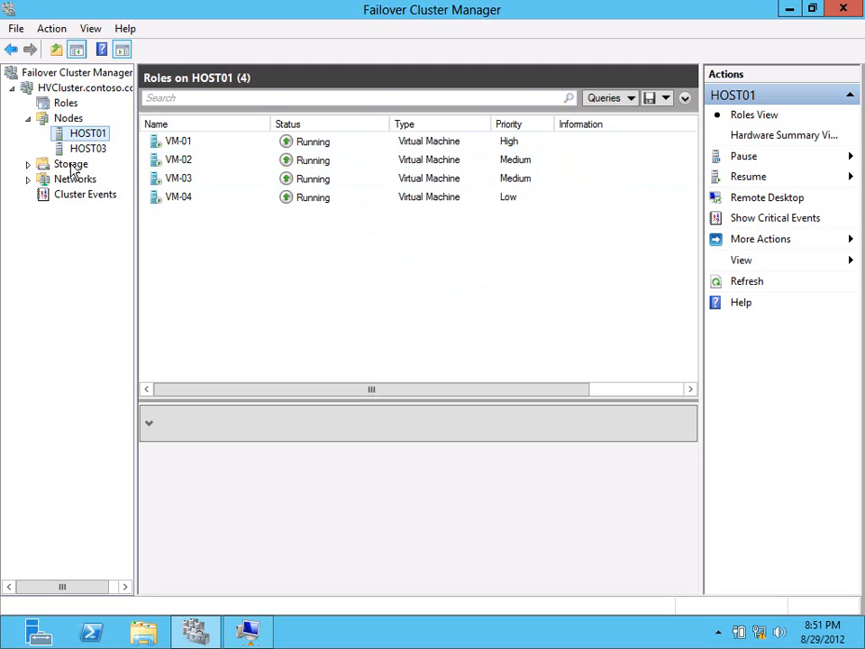
Select Test-VM in the cluster-wide role list to view its summary.
click(65, 105)
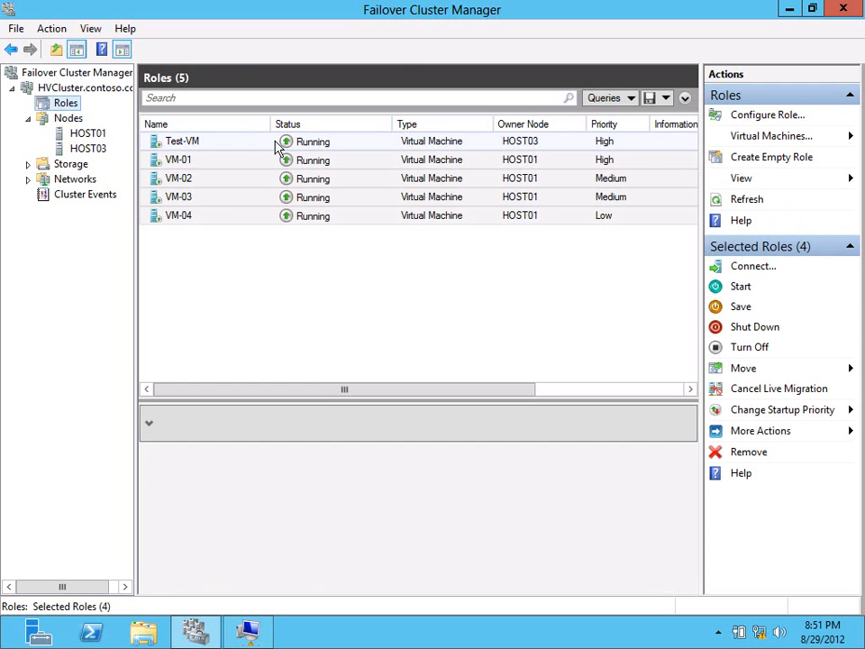
click(207, 146)
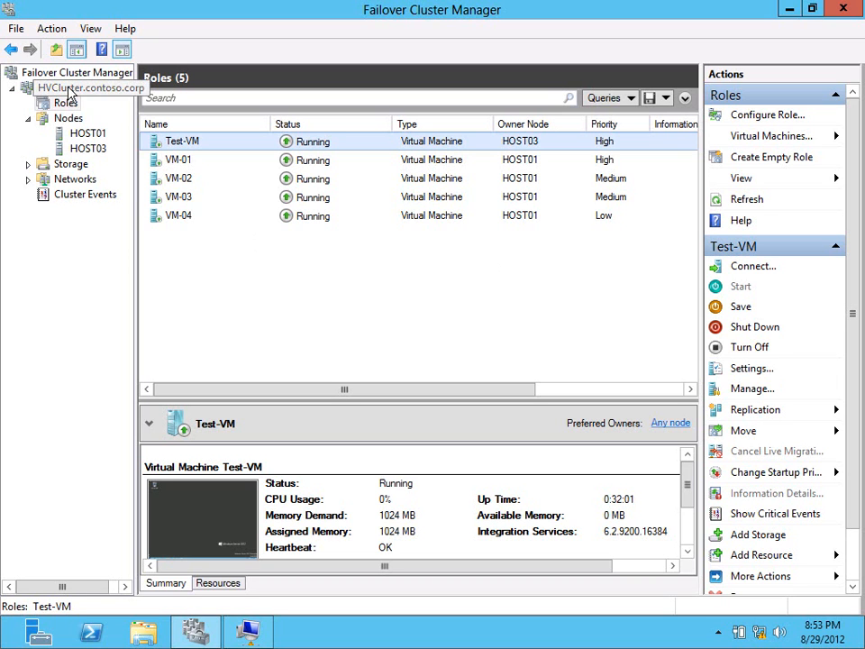
Open Cluster-Aware Updating from the HVCluster summary and start configuring the cluster's self-updating options.
click(69, 87)
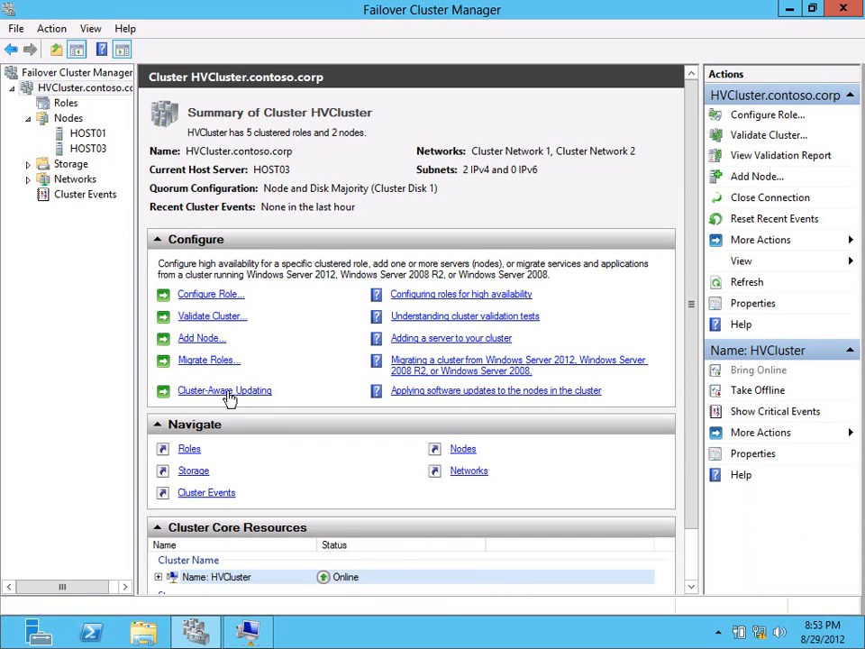
click(227, 393)
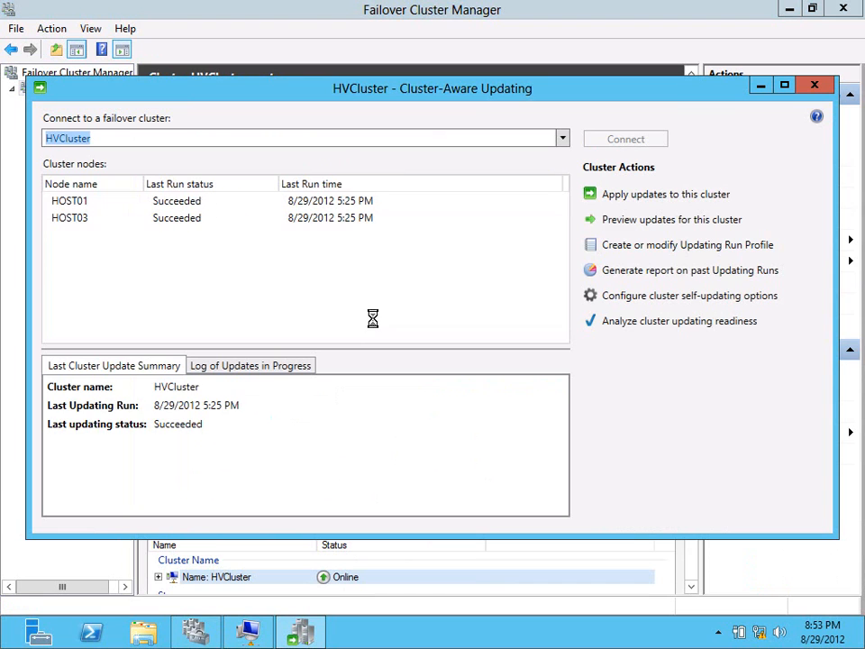
click(676, 300)
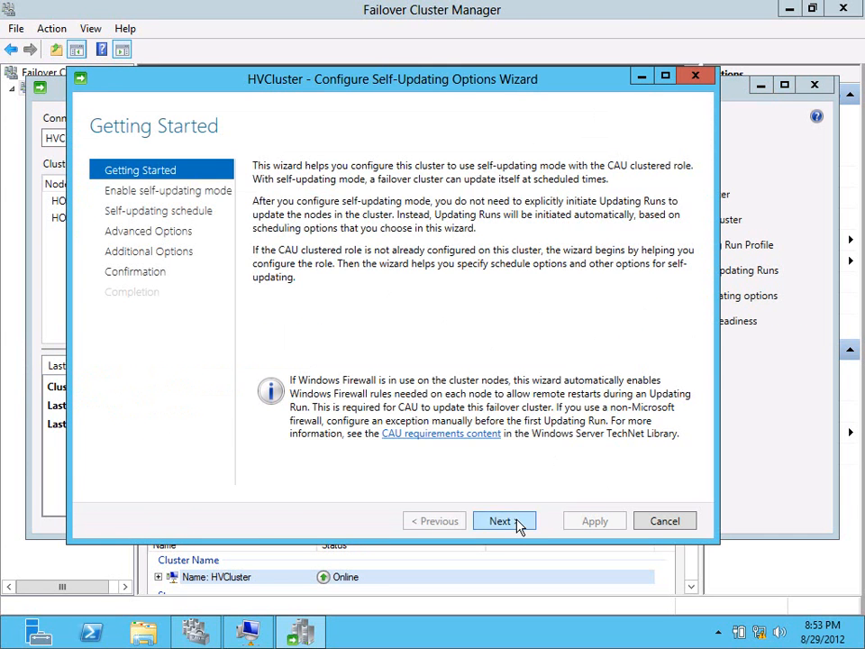
Keep self-updating mode enabled and accept the monthly self-updating schedule in the wizard.
click(520, 522)
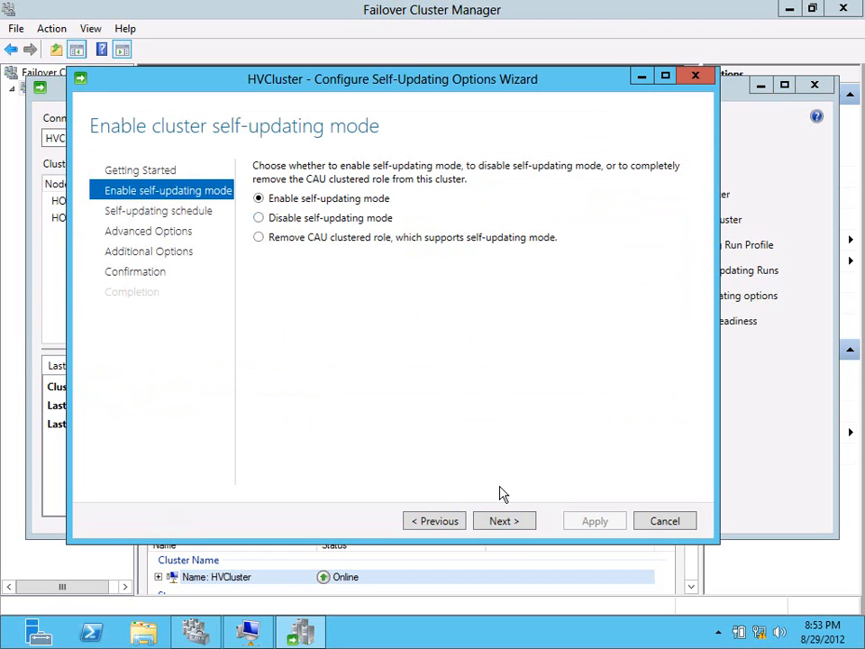
click(504, 521)
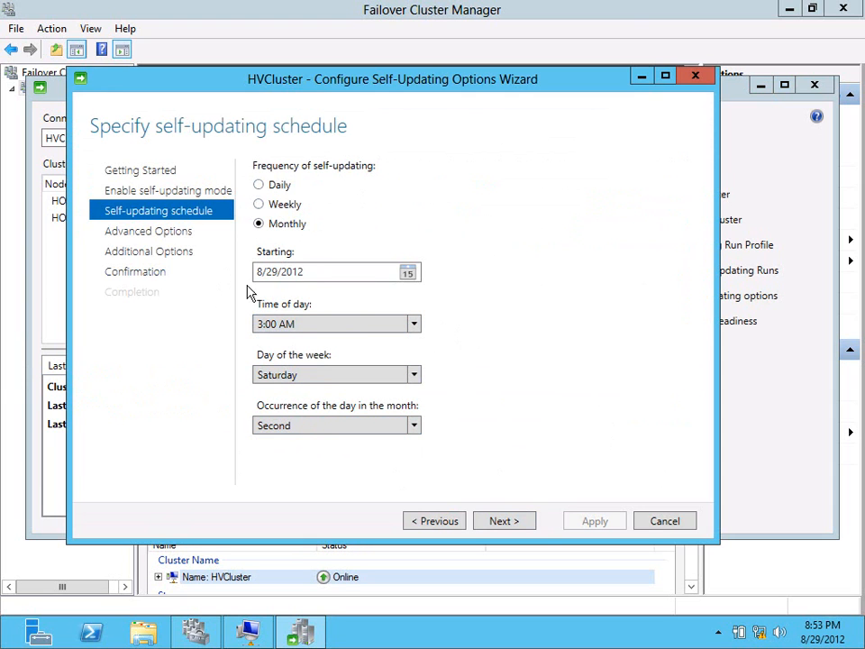
click(503, 521)
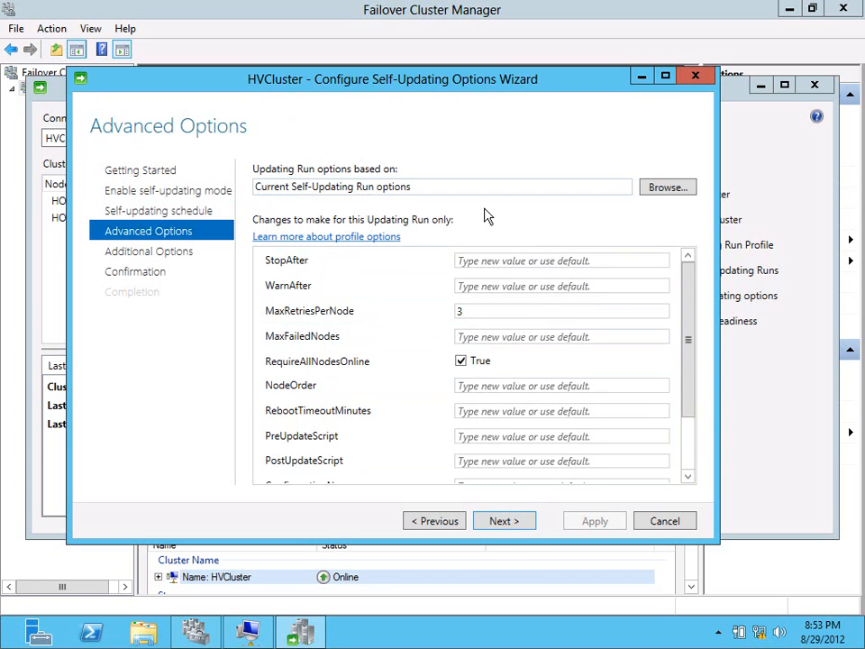
Examine the advanced Updating Run options and the available CAU plug-ins, keeping Microsoft.HotfixPlugin.
mouse_move(688, 304)
mouse_down()
mouse_move(691, 373)
mouse_move(692, 283)
mouse_up()
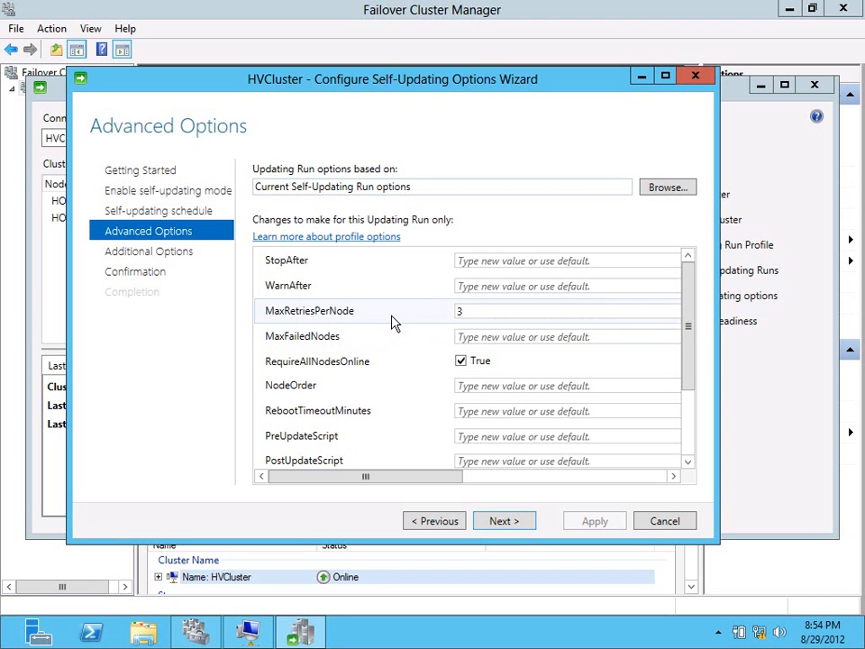
drag(686, 326, 688, 393)
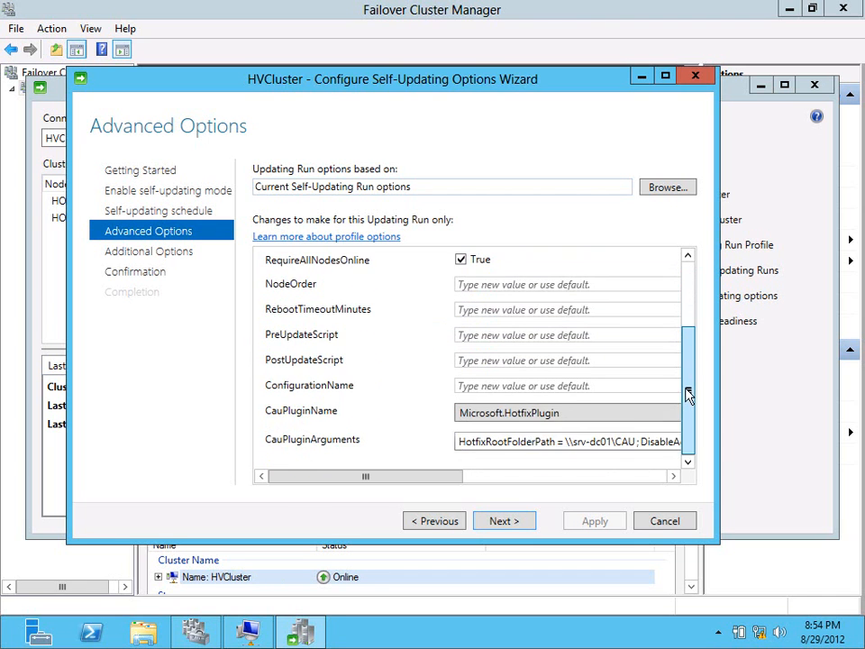
click(526, 421)
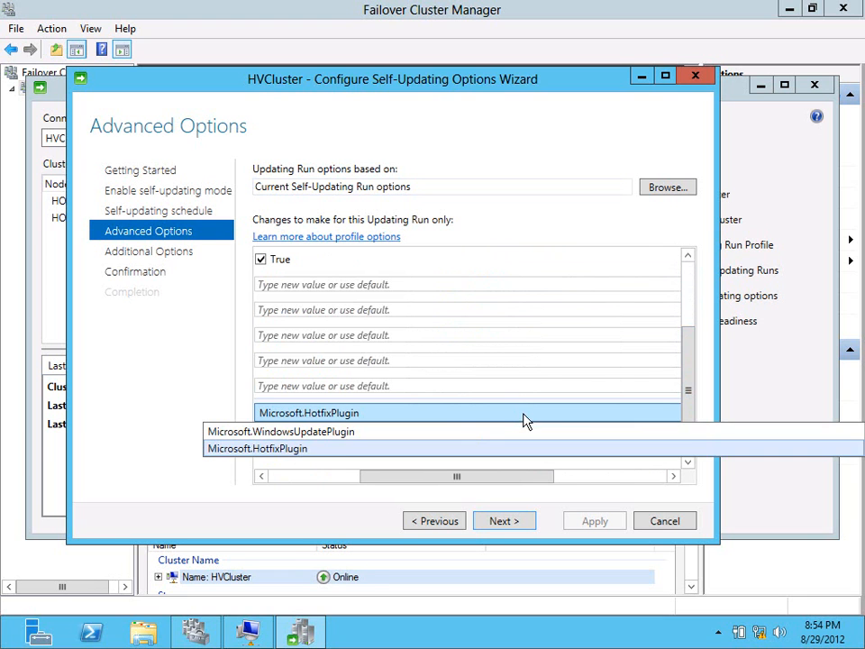
click(367, 449)
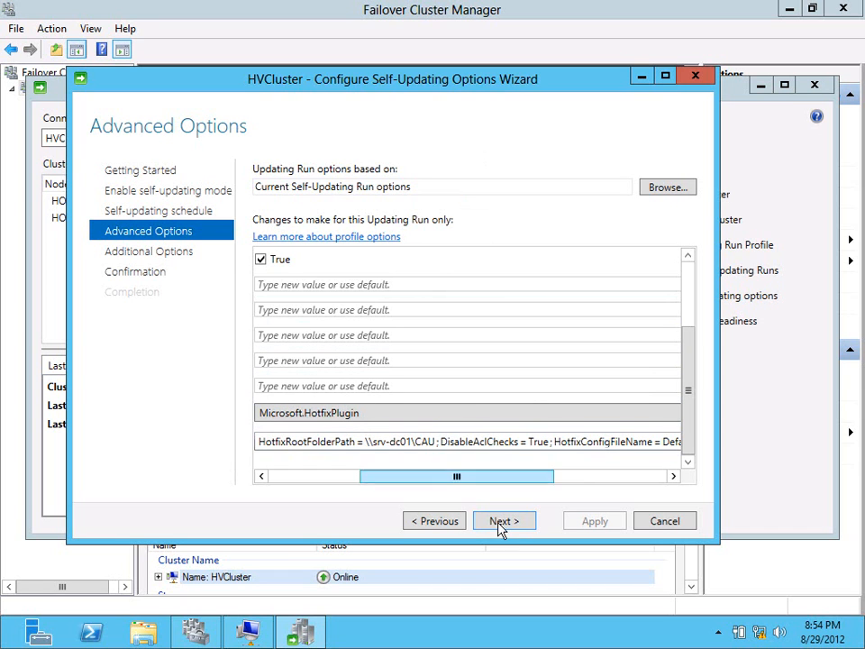
drag(443, 477, 364, 465)
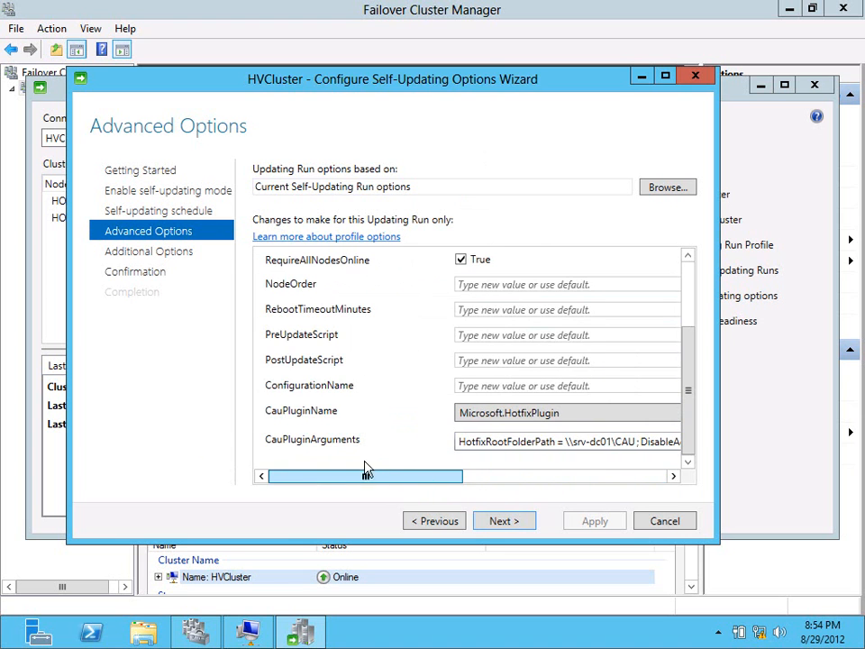
Continue to the additional update options and examine the hotfix root folder and configuration file paths.
click(494, 521)
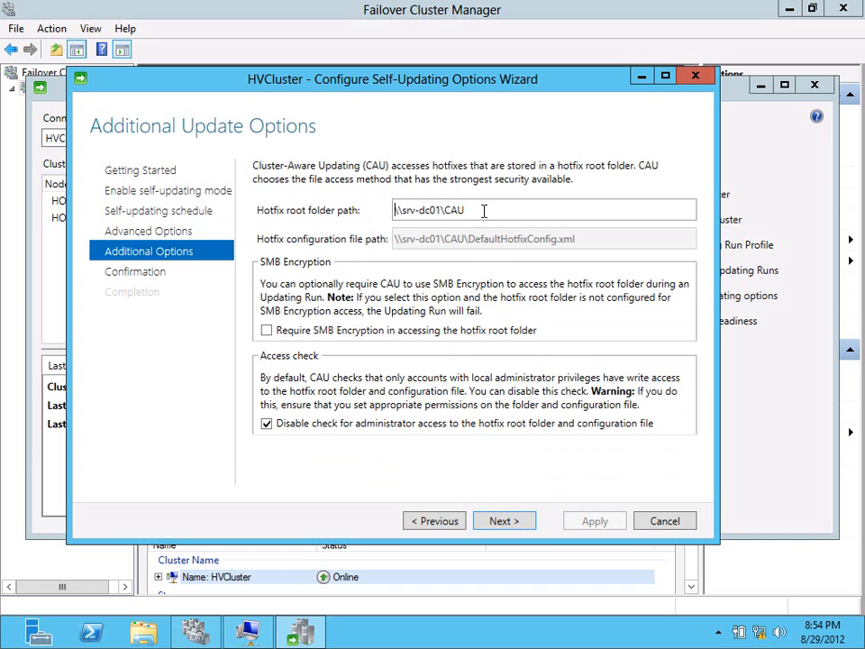
drag(485, 215, 360, 207)
drag(468, 238, 587, 255)
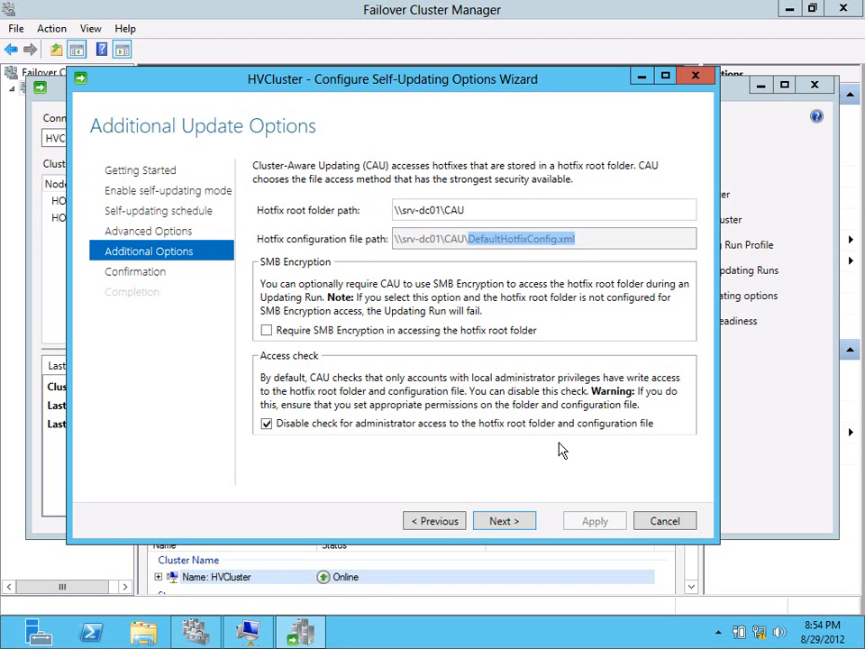
Switch to File Explorer and open the CAU share on \\srv-dc01.
click(144, 630)
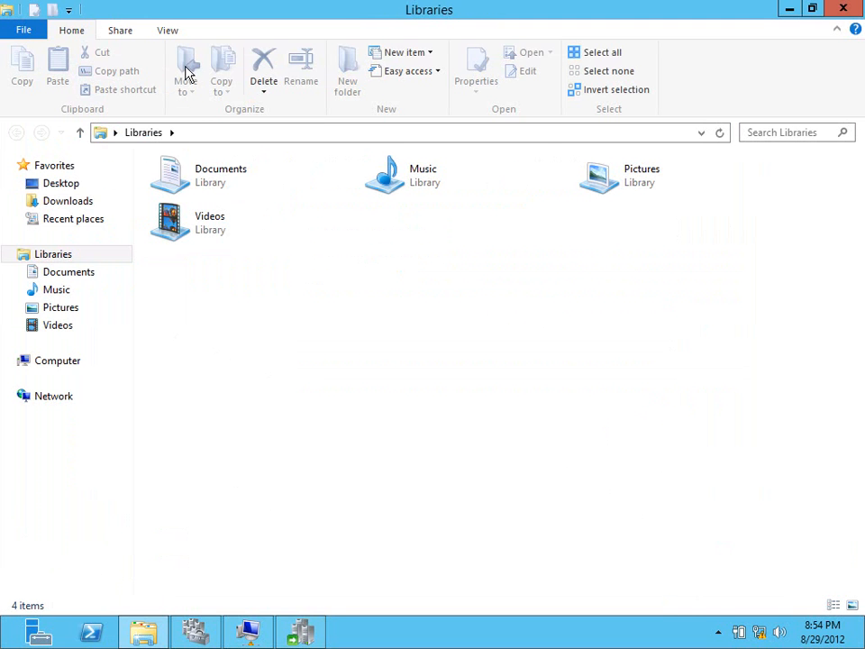
click(263, 133)
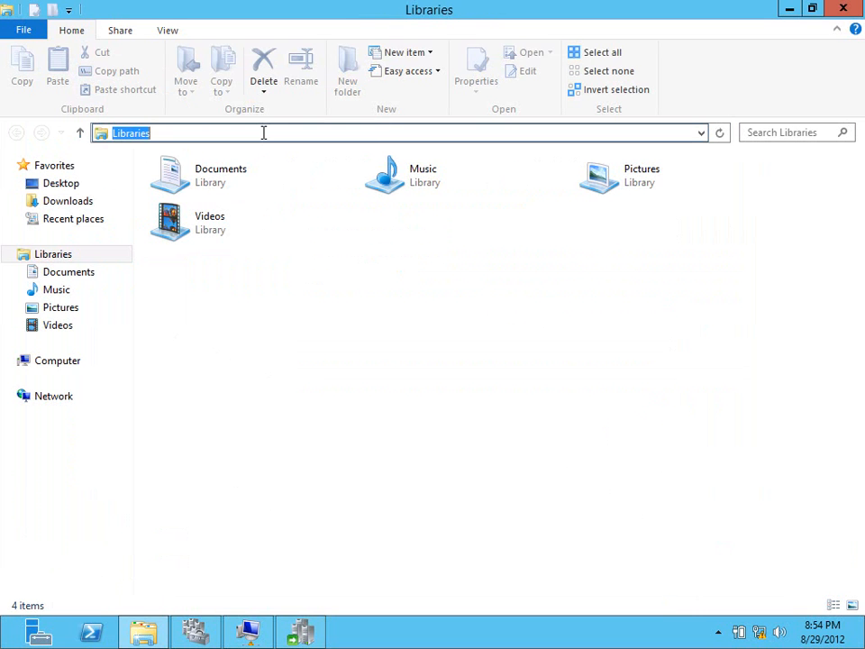
text(\\srv)
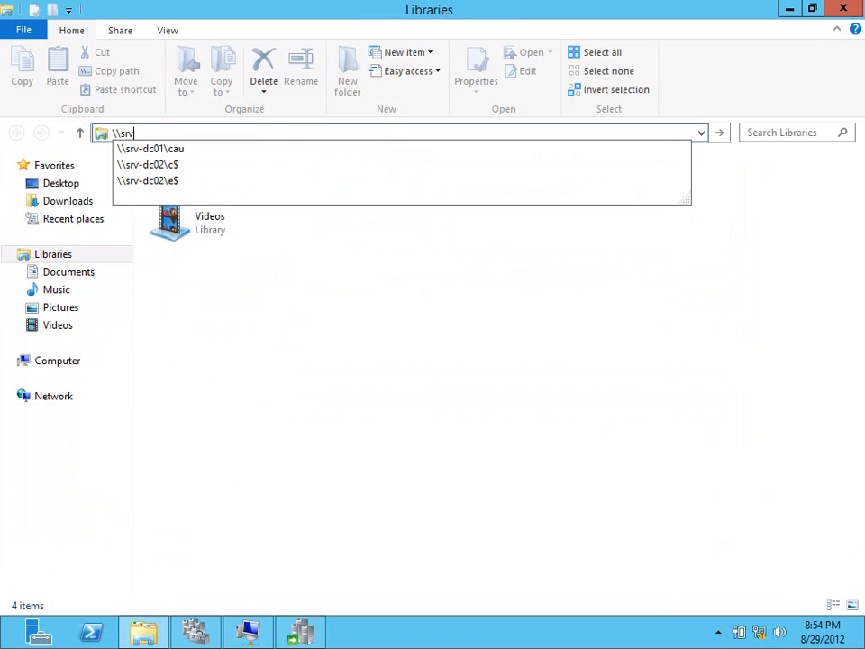
text(-dc01)
key(Return)
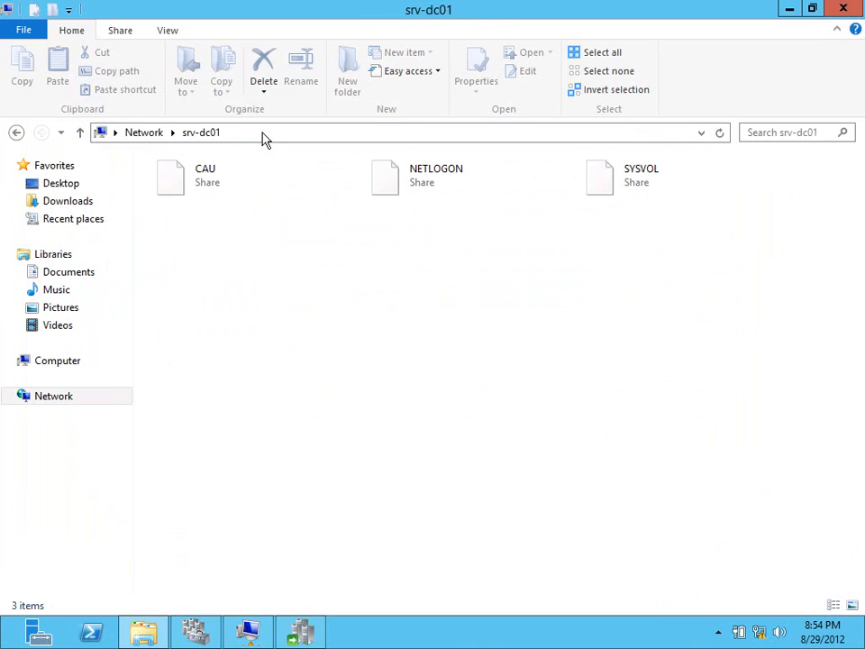
double_click(214, 177)
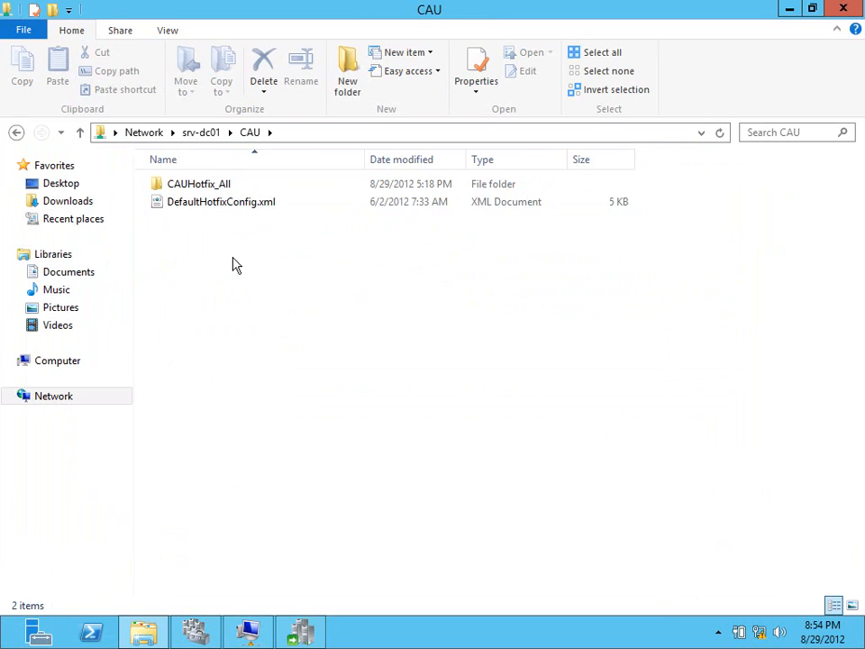
Examine DefaultHotfixConfig.xml and the contents of the CAUHotfix_All folder in the share, and close File Explorer.
click(243, 206)
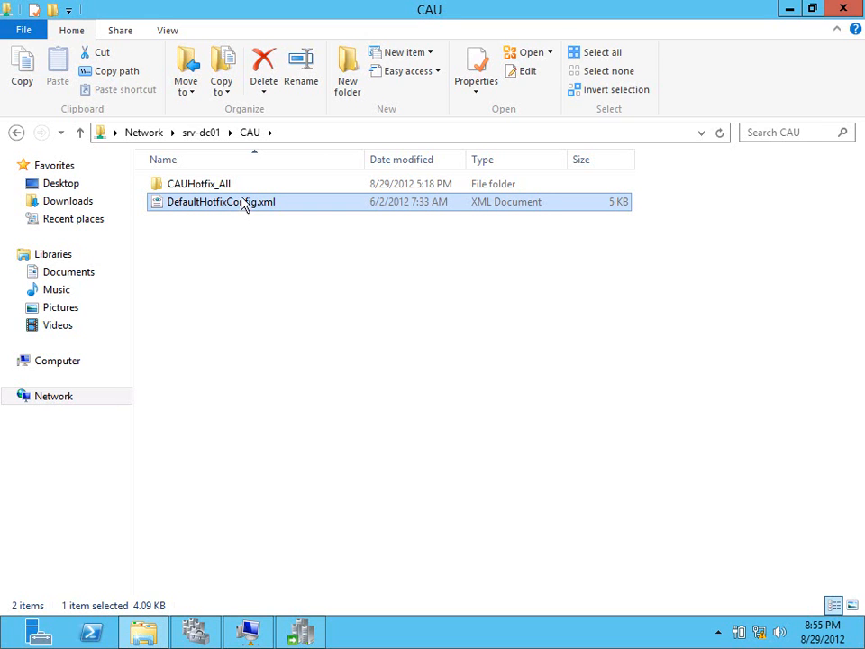
double_click(243, 186)
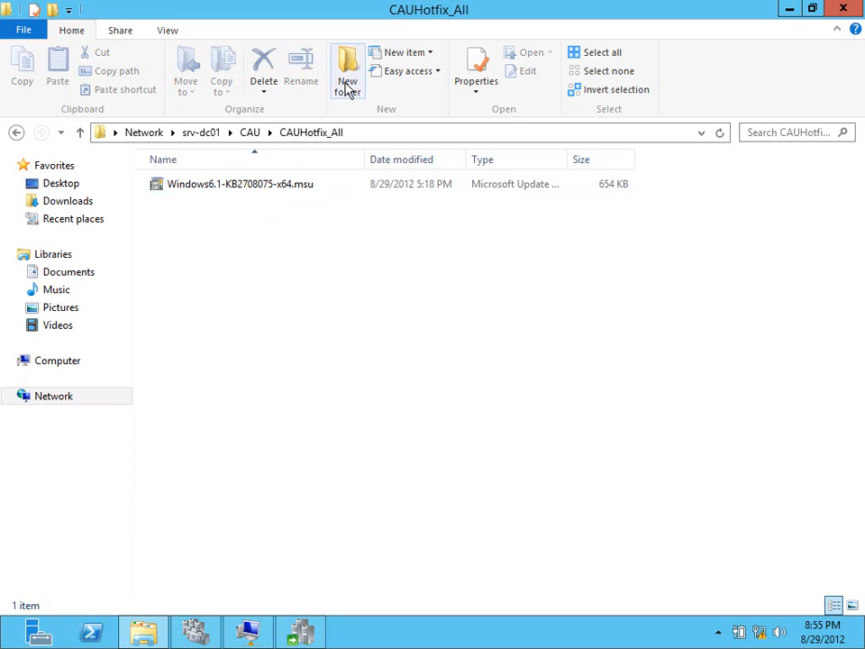
click(255, 133)
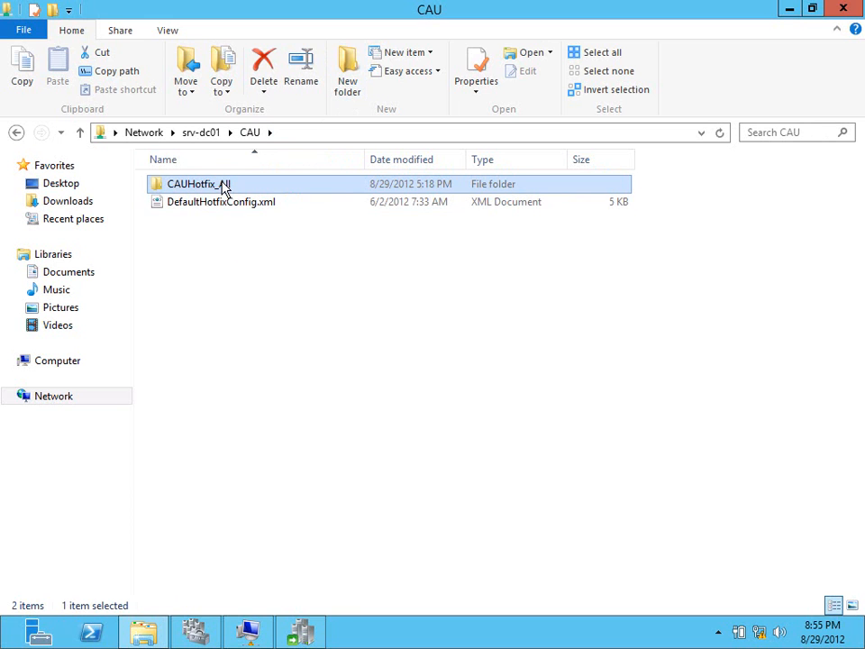
click(258, 295)
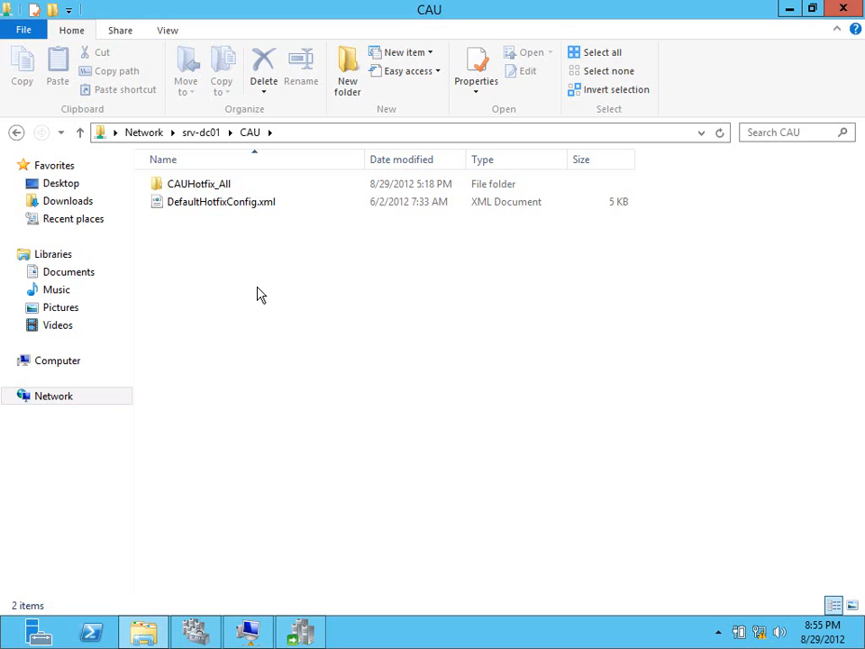
click(847, 10)
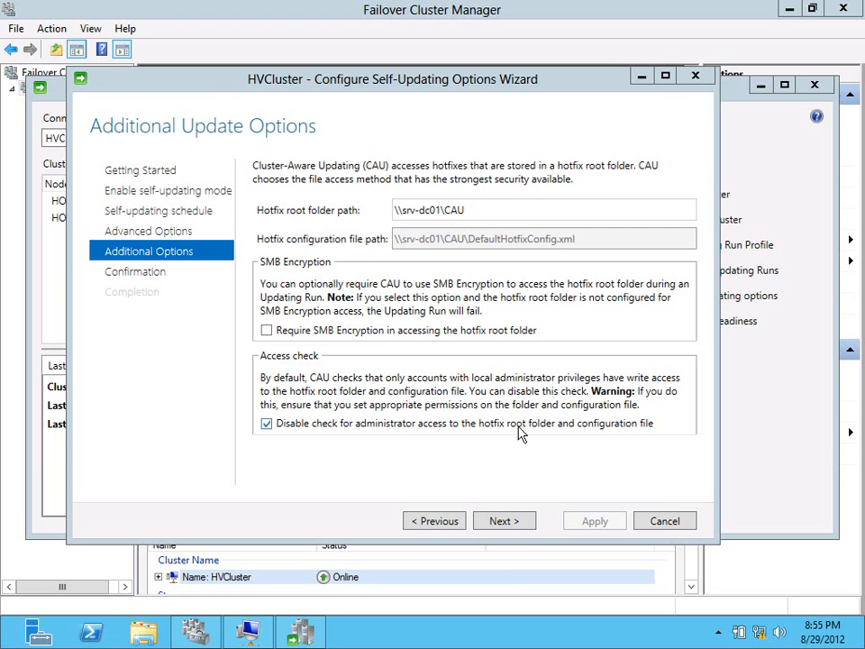
Review the self-updating options on the confirmation page, and cancel the wizard without applying them.
click(503, 523)
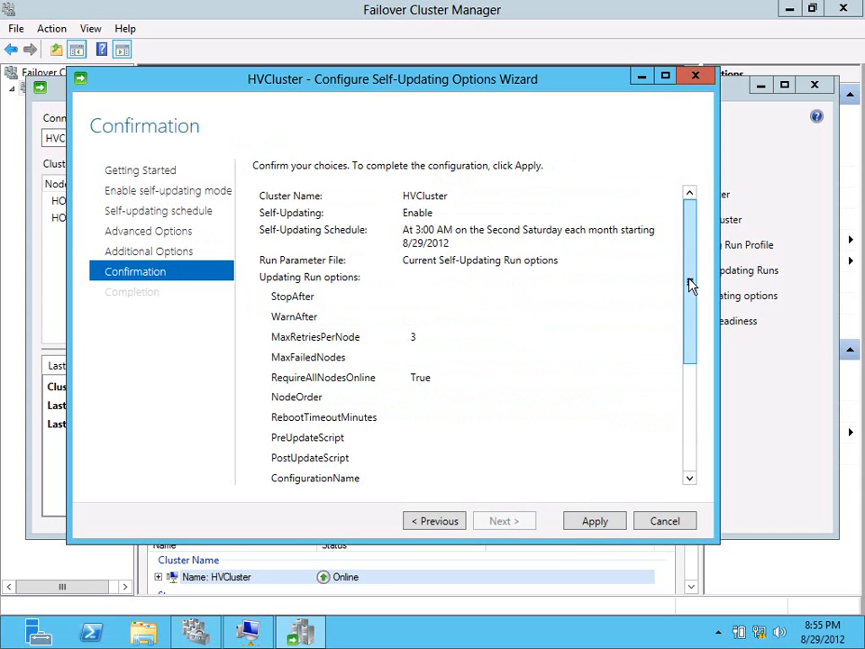
drag(689, 284, 690, 387)
click(665, 522)
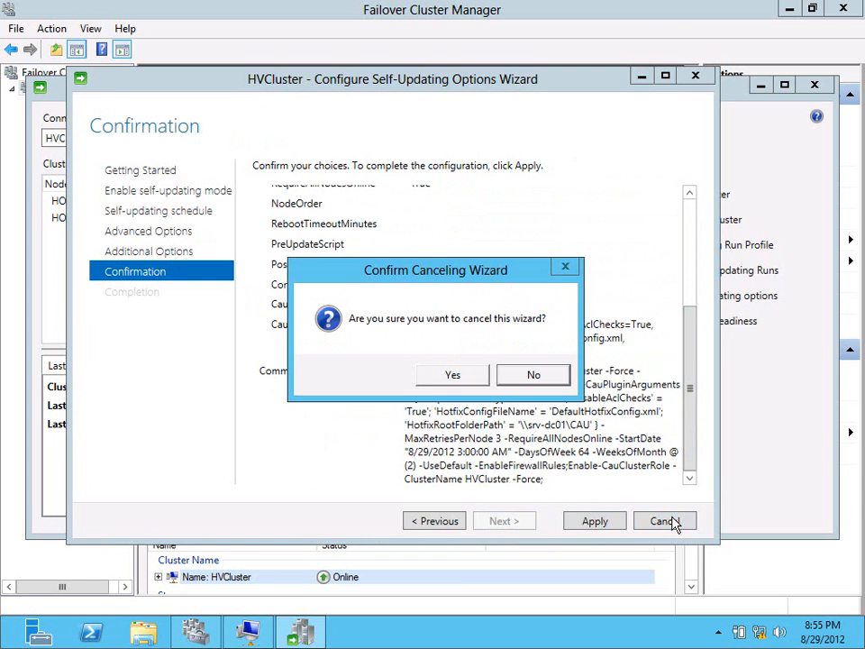
click(459, 377)
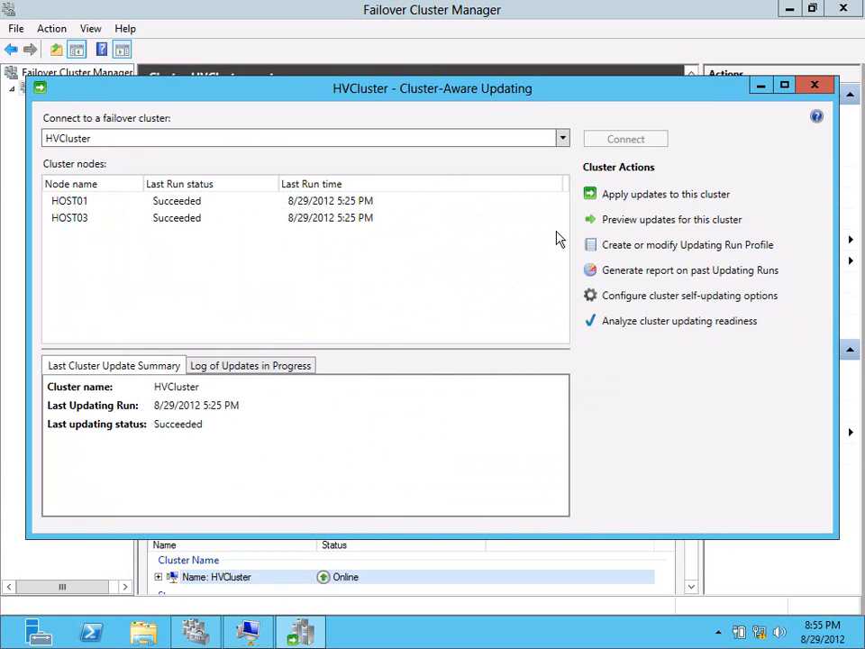
Start applying updates to HVCluster and open the preview of updates for the cluster nodes from the confirmation page.
click(647, 198)
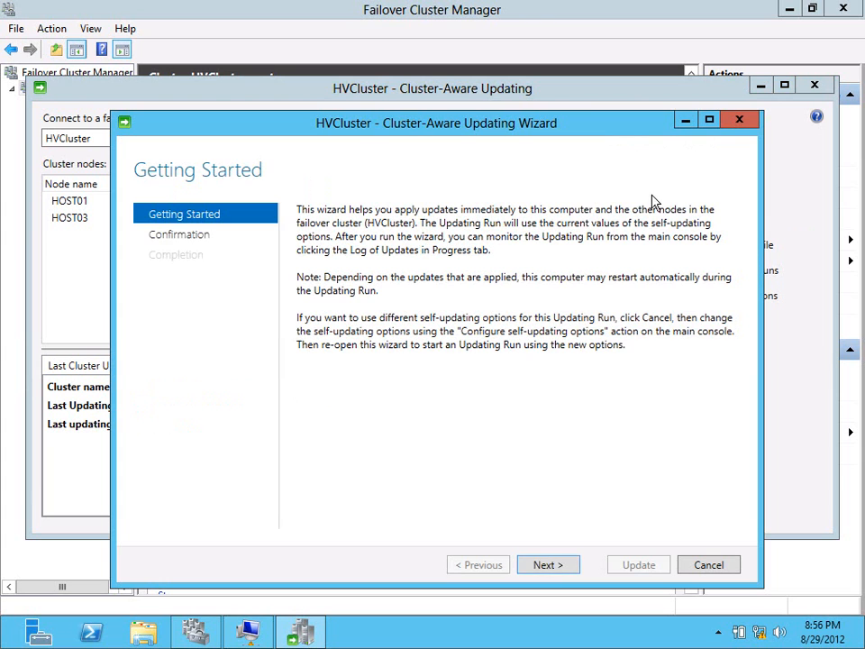
click(547, 565)
click(391, 226)
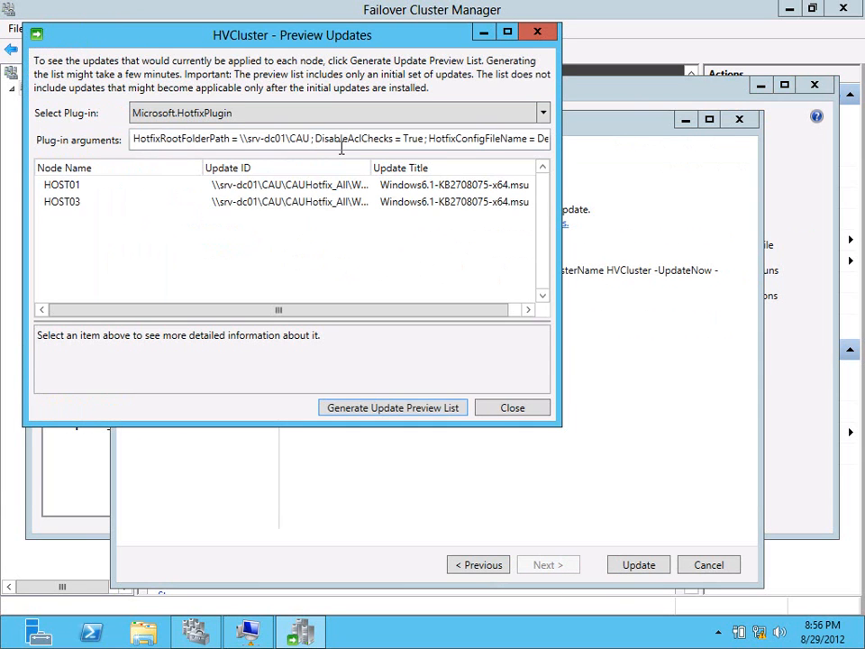
Examine the details of the updates previewed for HOST01 and HOST03, and close the preview.
click(86, 186)
click(93, 201)
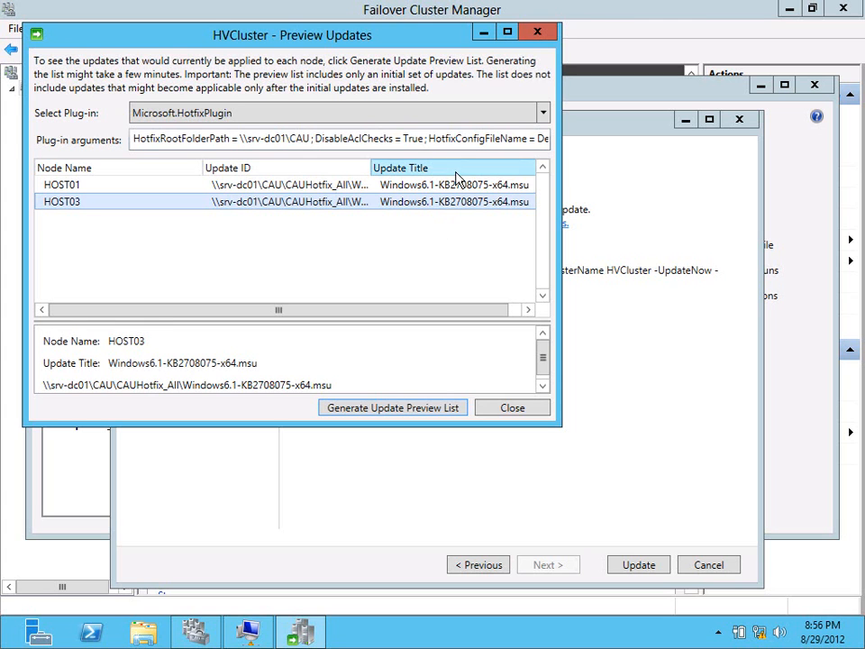
click(402, 187)
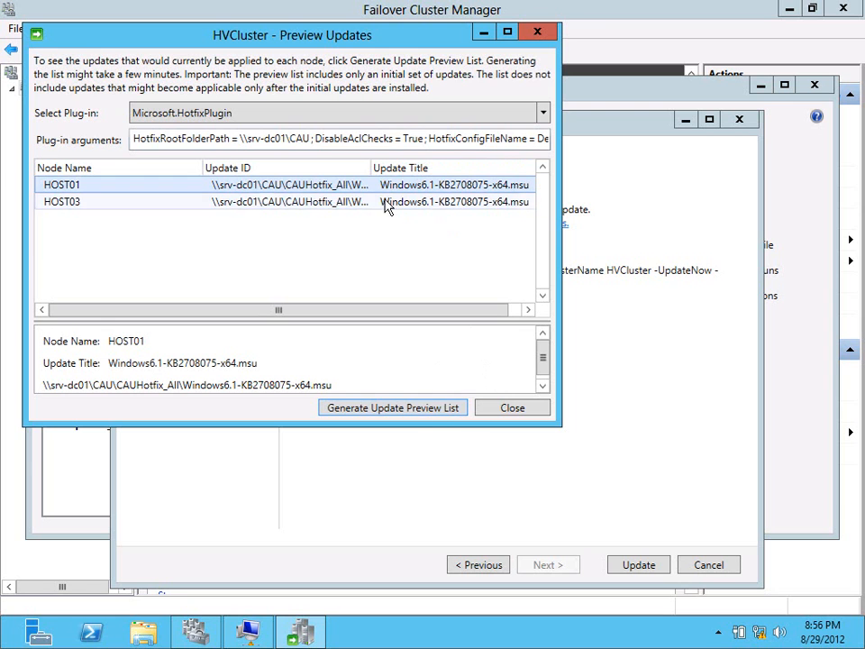
click(253, 204)
click(271, 185)
click(503, 410)
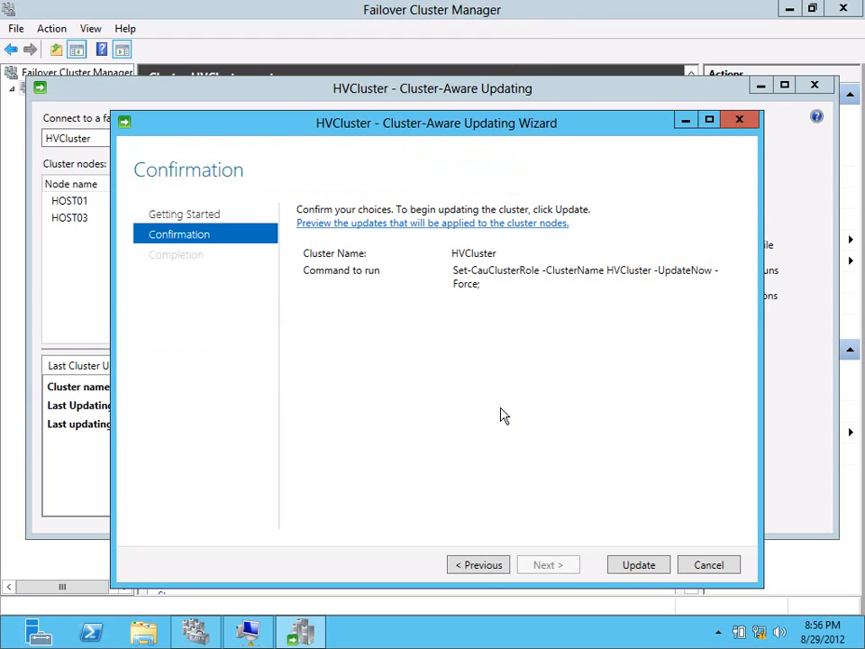
Start the Updating Run on HVCluster, close the wizard, and move the Cluster-Aware Updating window out of the way.
click(630, 568)
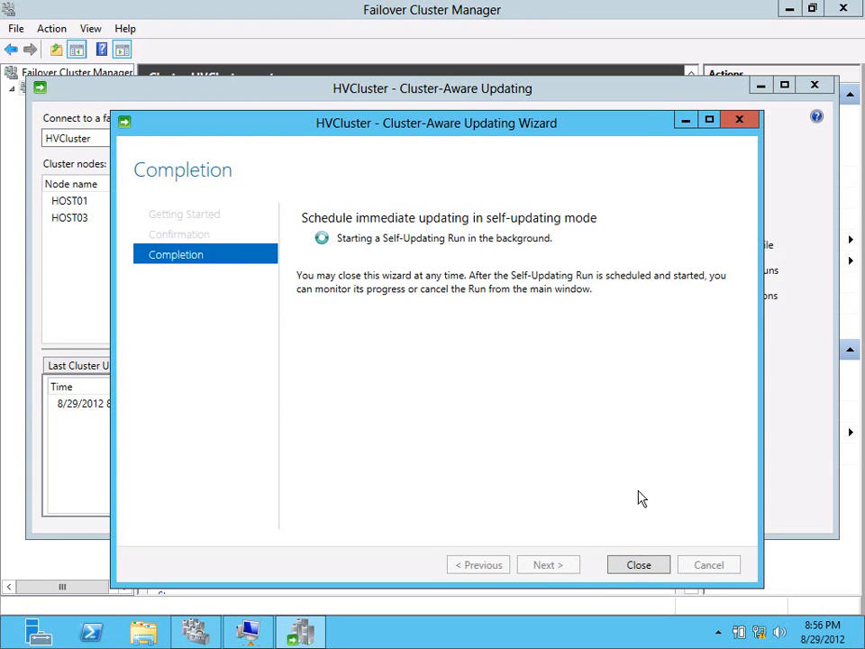
click(638, 566)
drag(545, 111, 598, 248)
Monitor the Updating Run's node status alongside the cluster roles' live migrations, and close Cluster-Aware Updating.
click(54, 105)
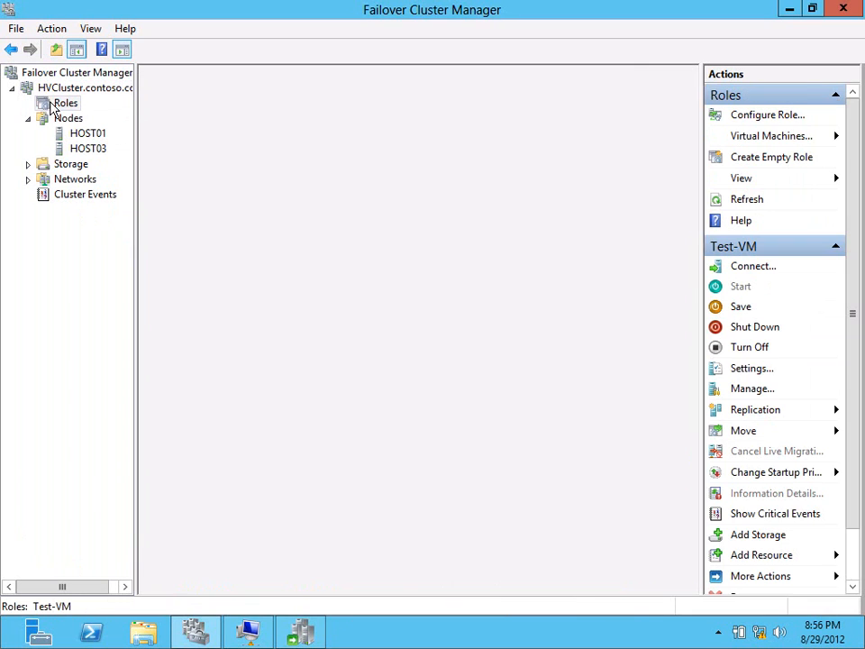
drag(335, 396, 352, 395)
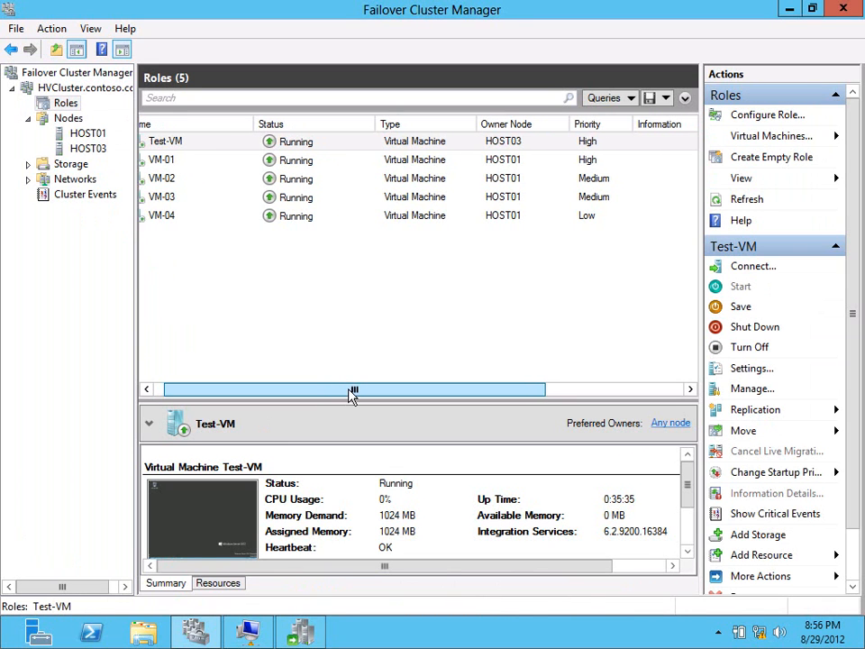
click(302, 636)
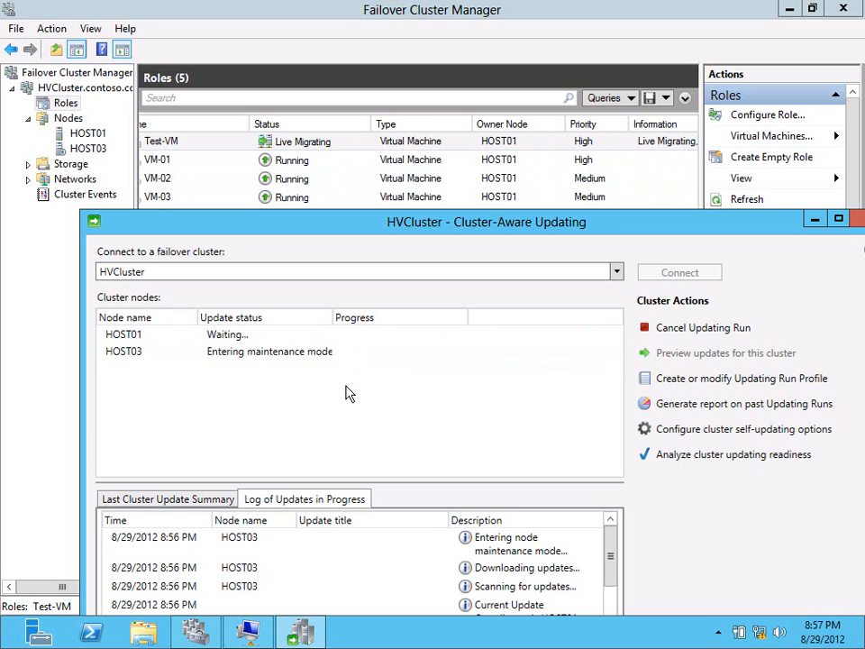
click(204, 351)
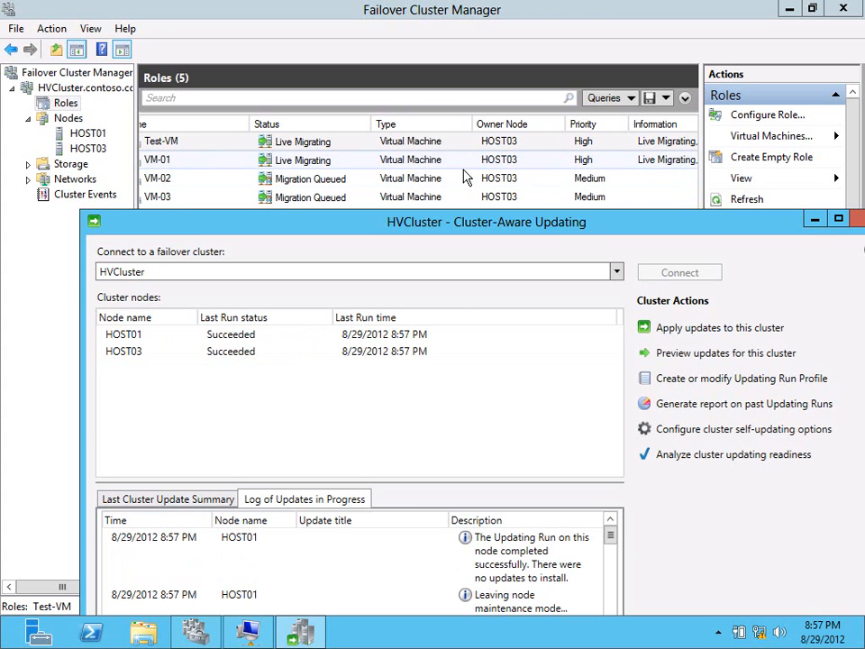
drag(676, 225, 613, 94)
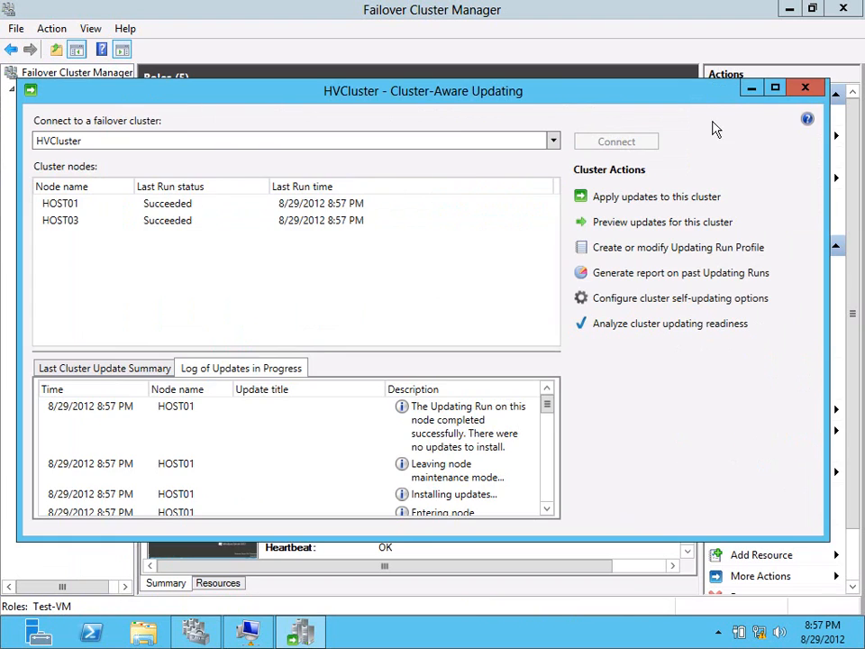
click(821, 90)
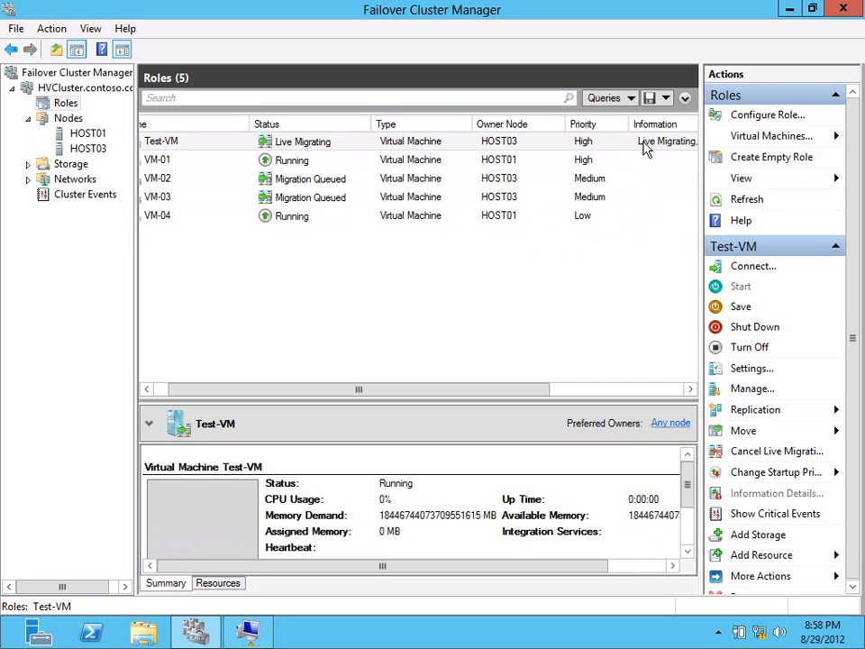
Check the status and owner node of each virtual machine role, and return to the HVCluster summary.
drag(474, 391, 399, 380)
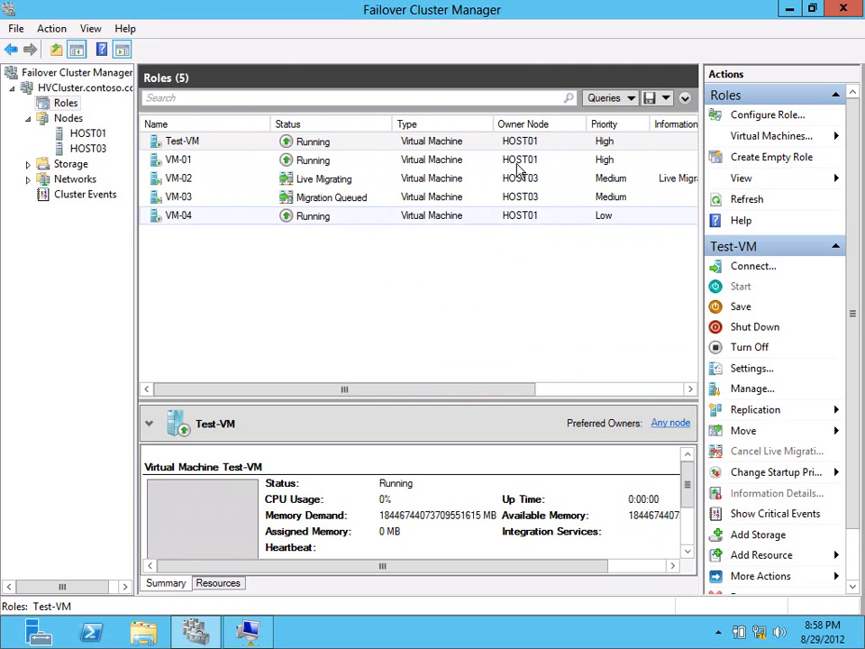
drag(461, 394, 410, 391)
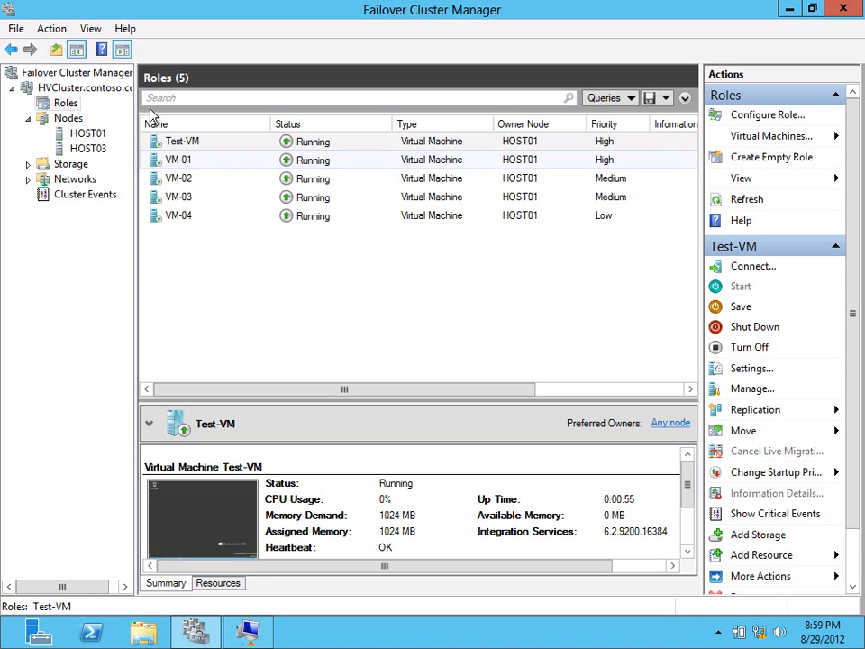
click(85, 88)
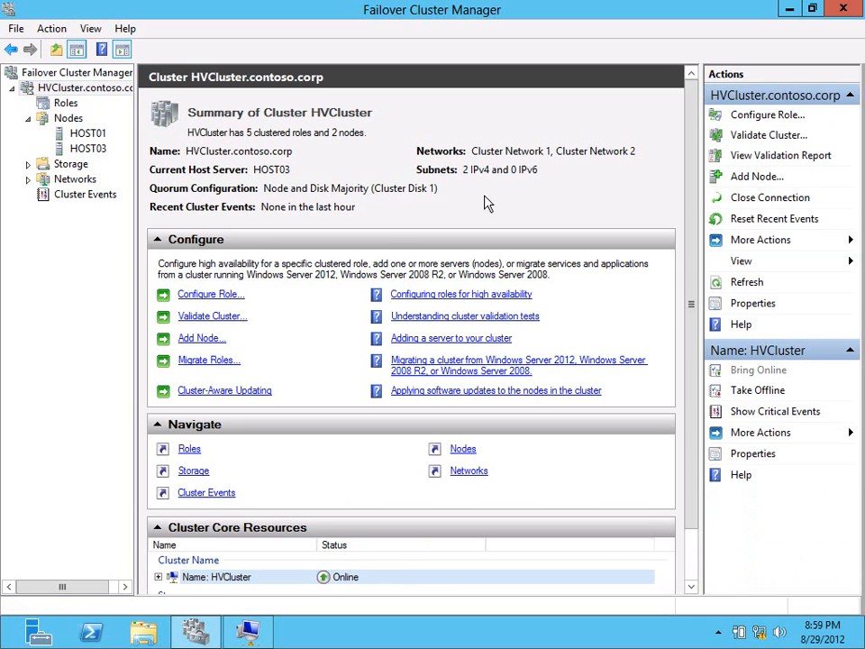